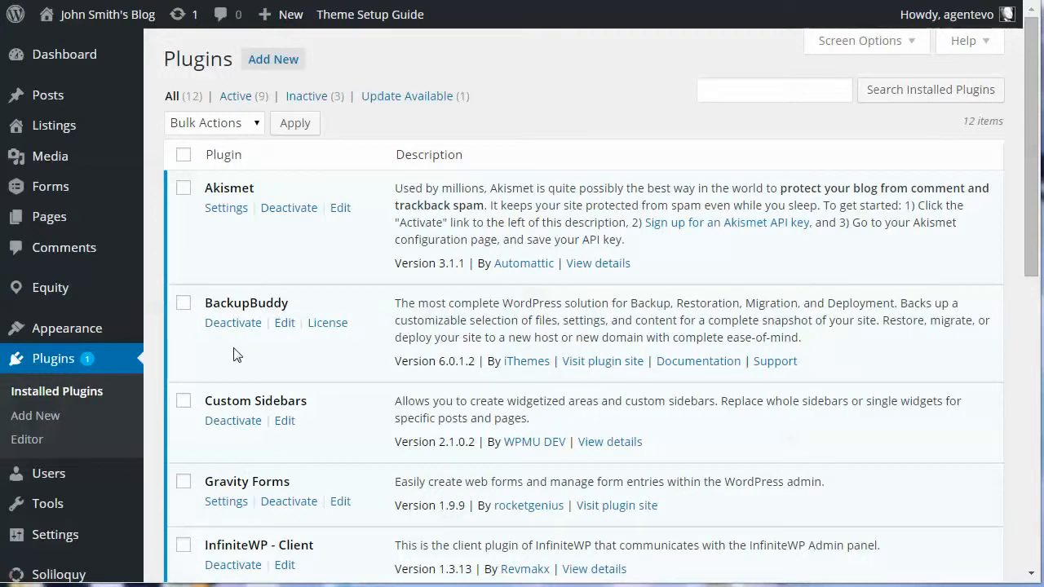
- Open BackupBuddy's Settings page from its flyout in the WordPress admin sidebar
click(37, 416)
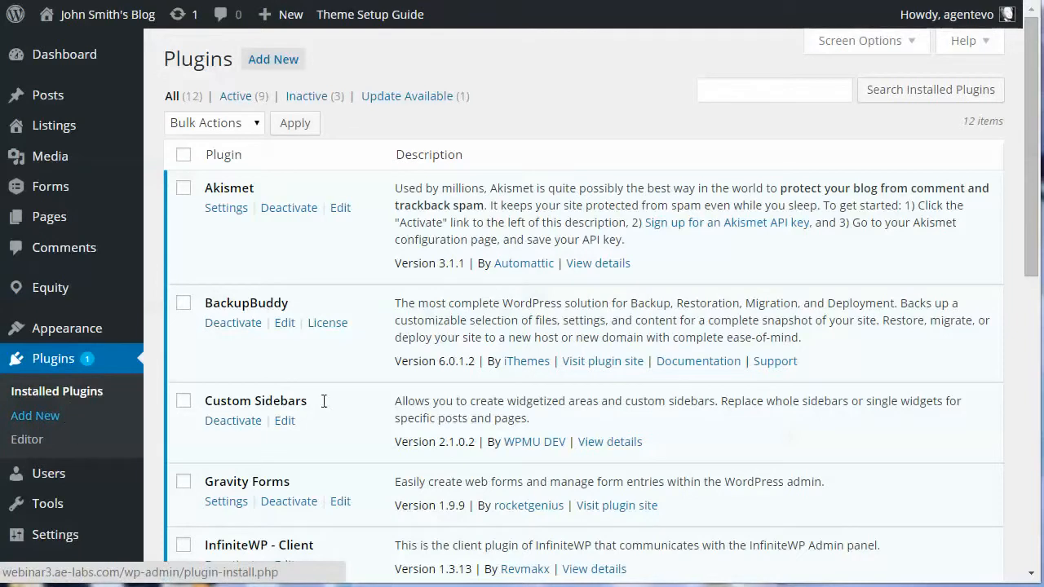
scroll(999, 386, down, 3)
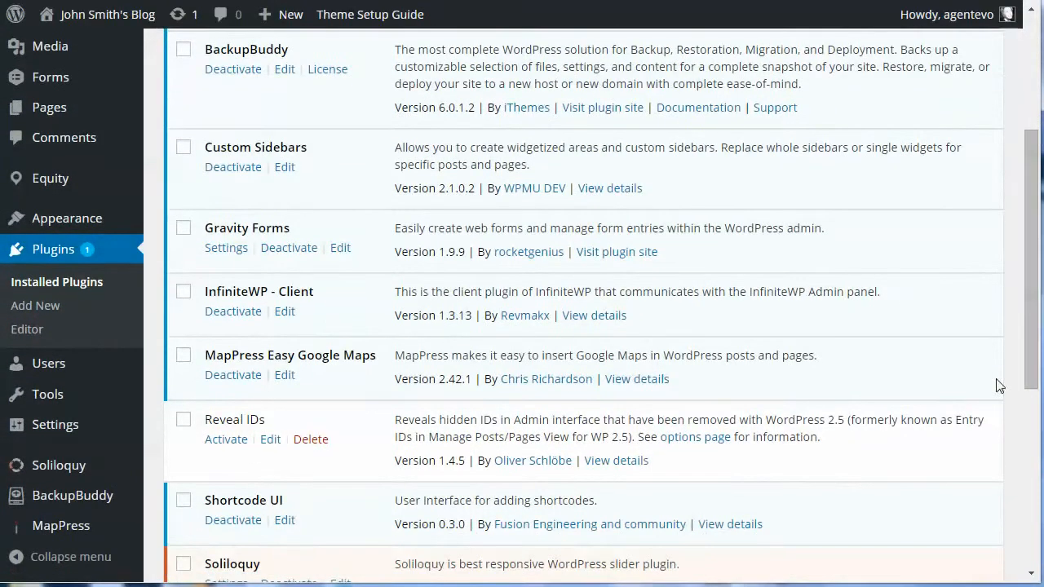
mouse_move(36, 501)
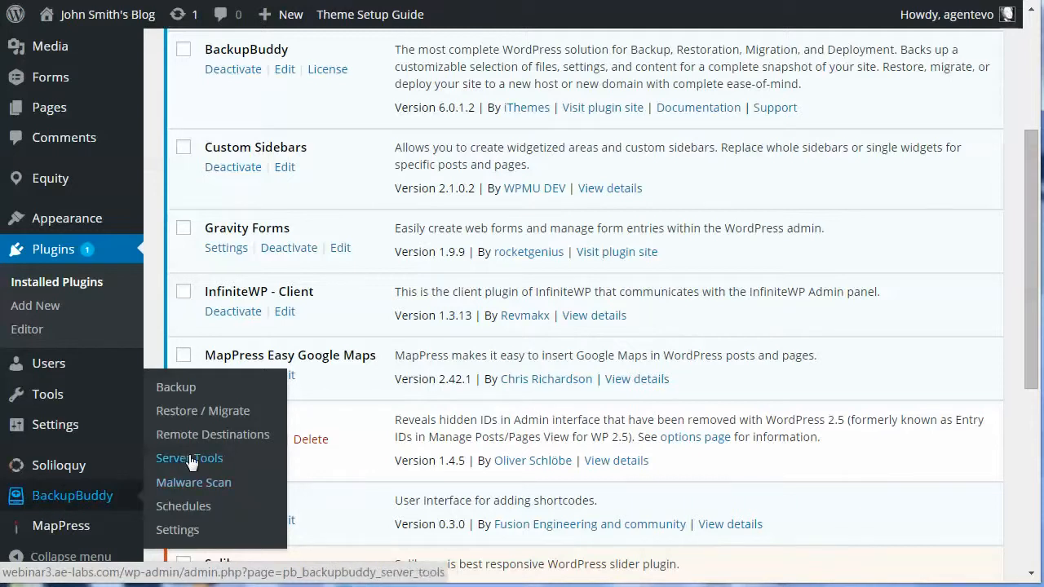
click(177, 530)
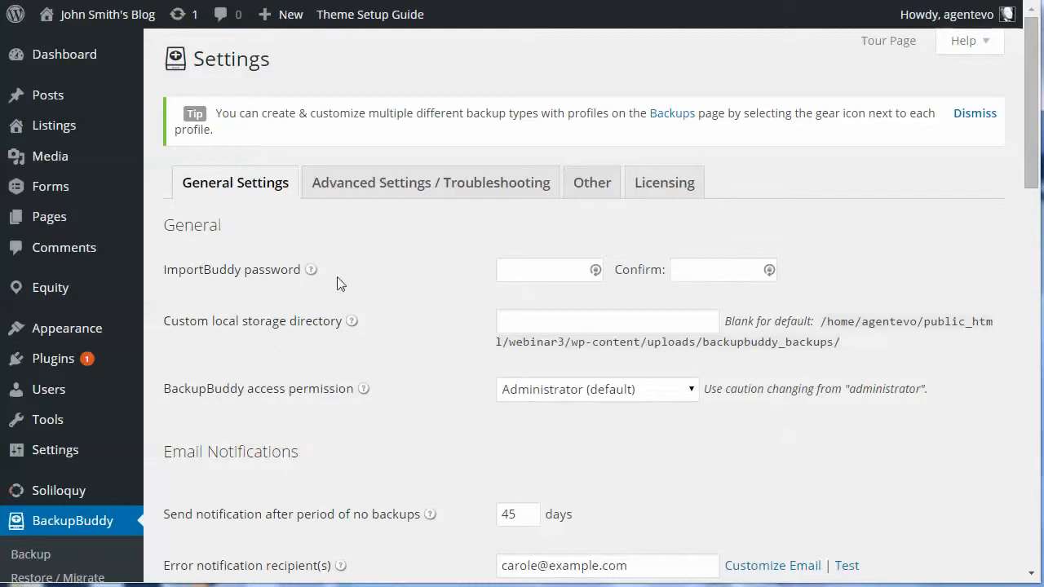
- Enter an ImportBuddy password and type it again in the Confirm field
click(530, 271)
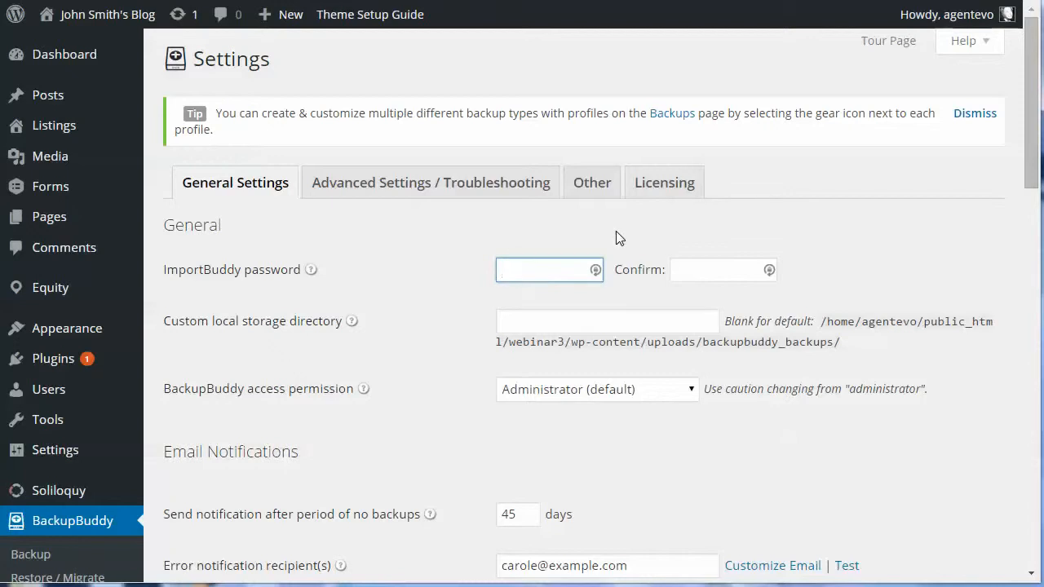
text(12345678901)
click(689, 275)
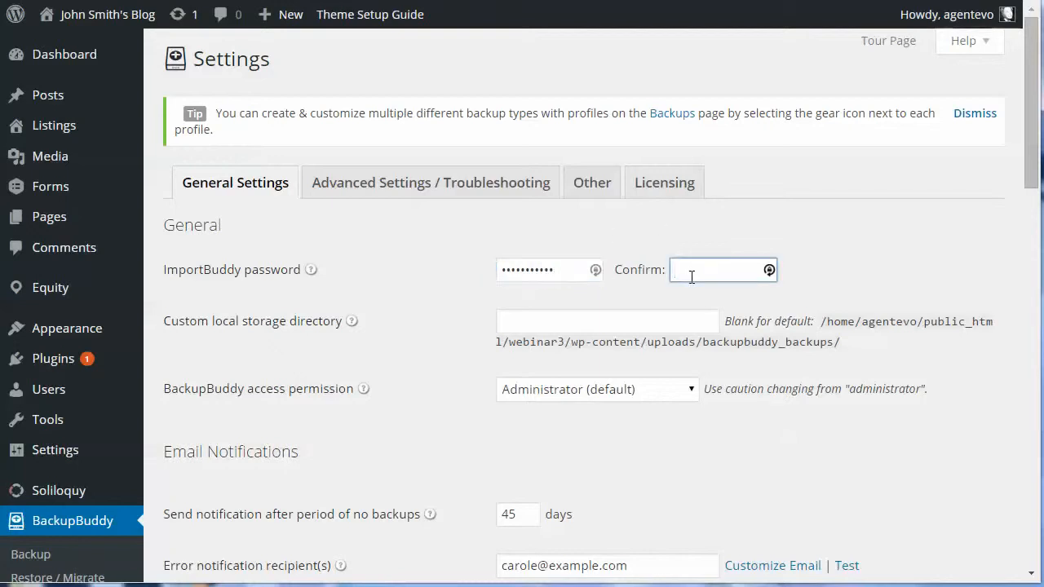
text(123456789011)
- Leave the custom local storage directory blank, clearing the default path text
click(546, 321)
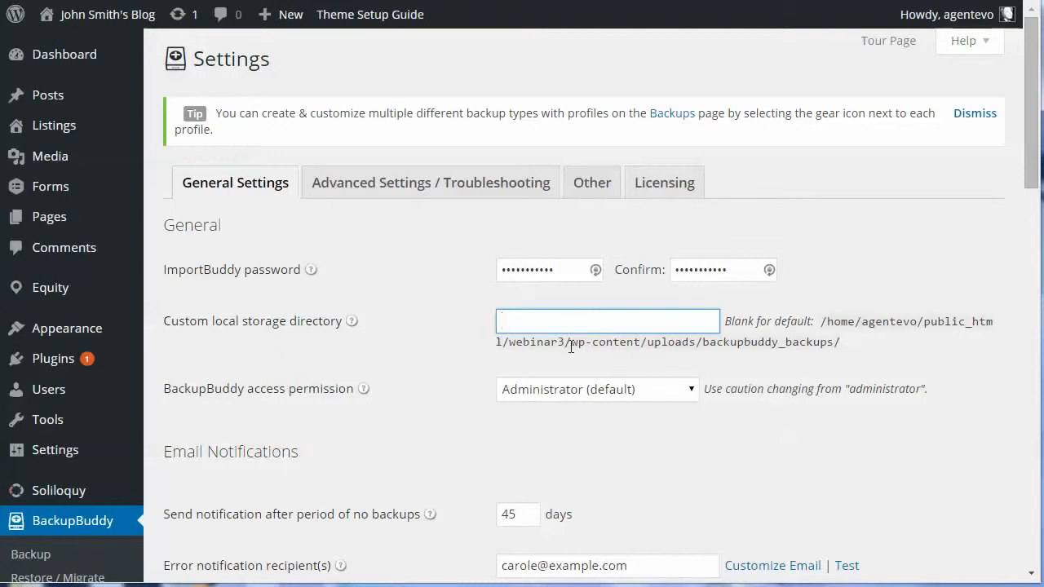
drag(571, 342, 836, 345)
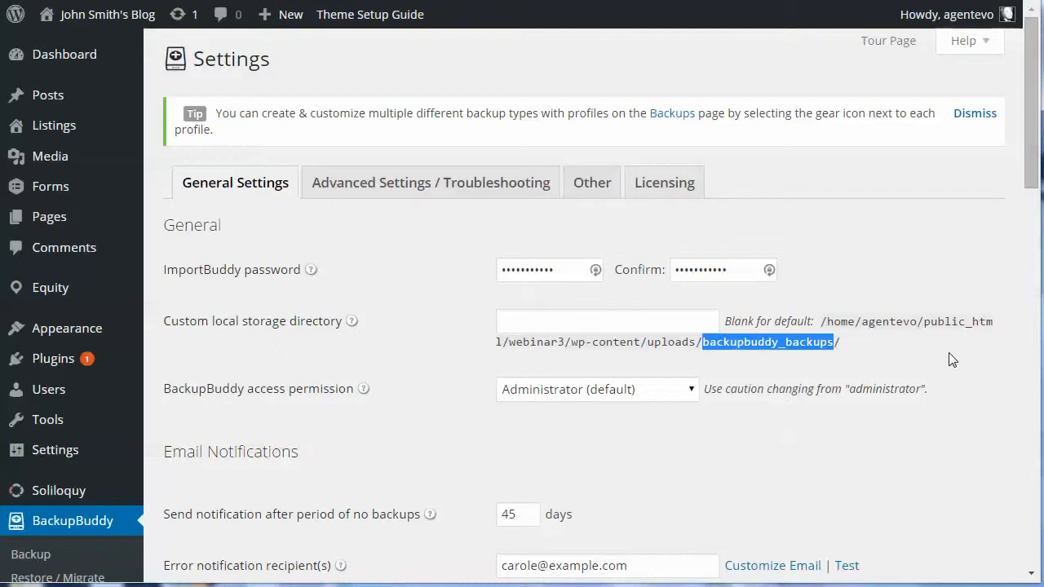
click(427, 410)
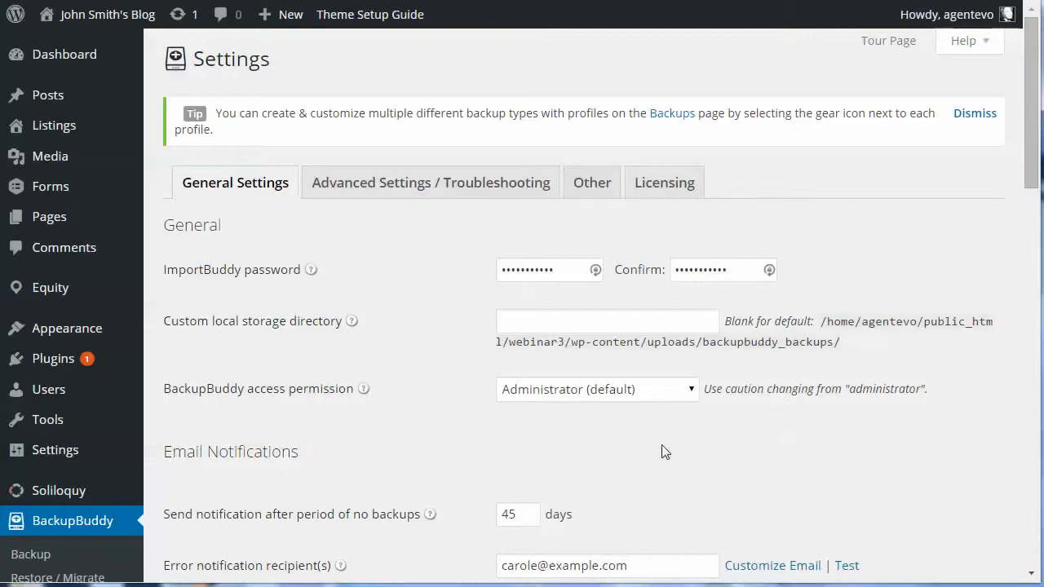
- Under Email Notifications, change the no-backup notification period from 45 to 8 days
scroll(661, 452, down, 4)
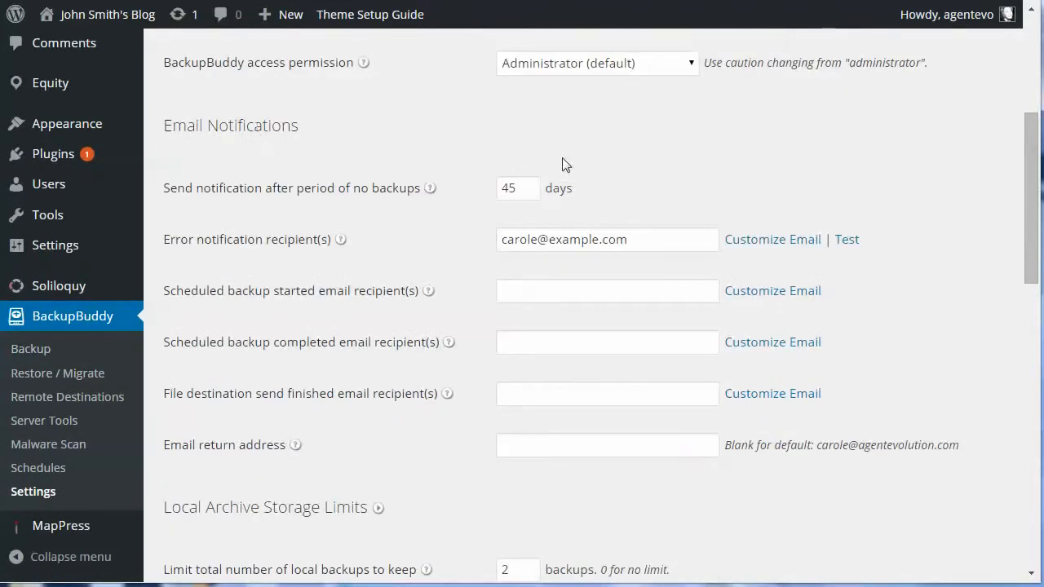
click(648, 241)
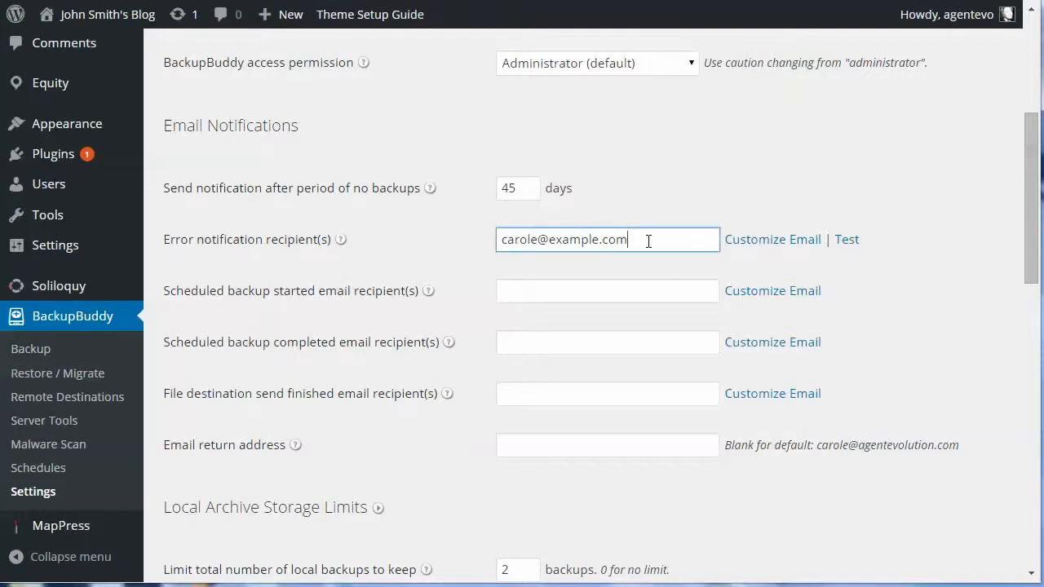
drag(648, 241, 496, 239)
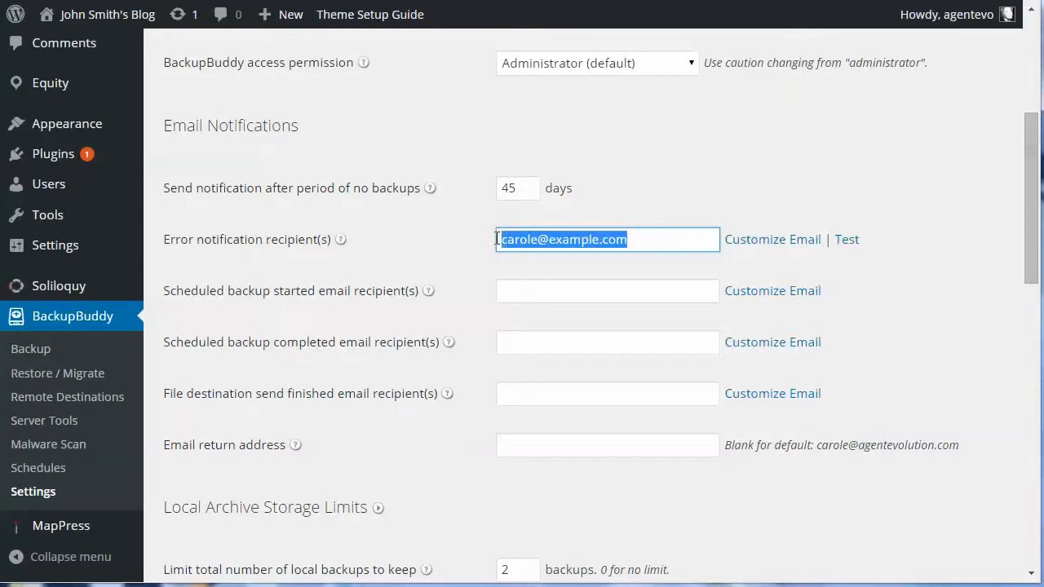
click(637, 236)
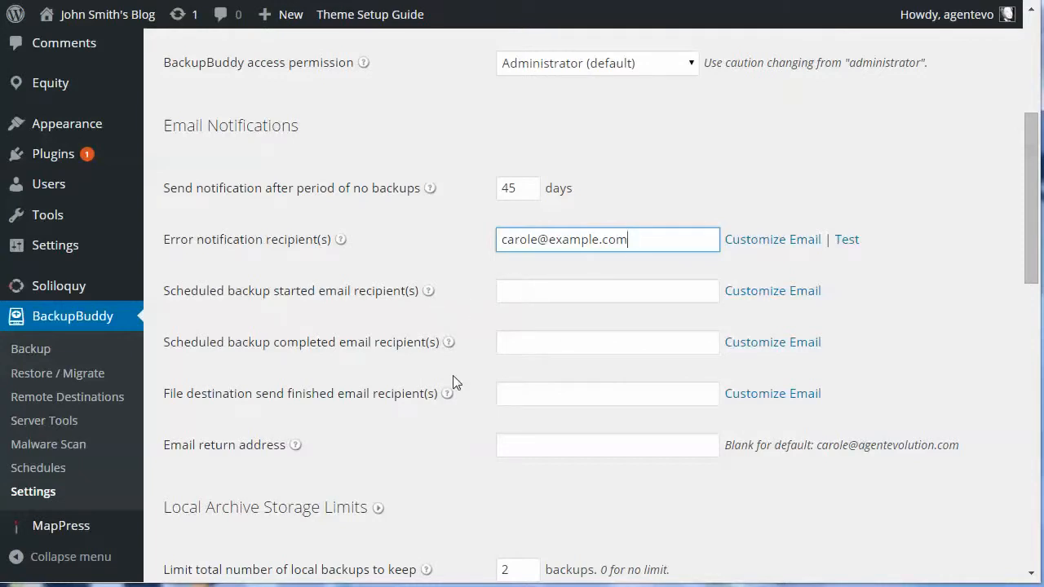
click(502, 393)
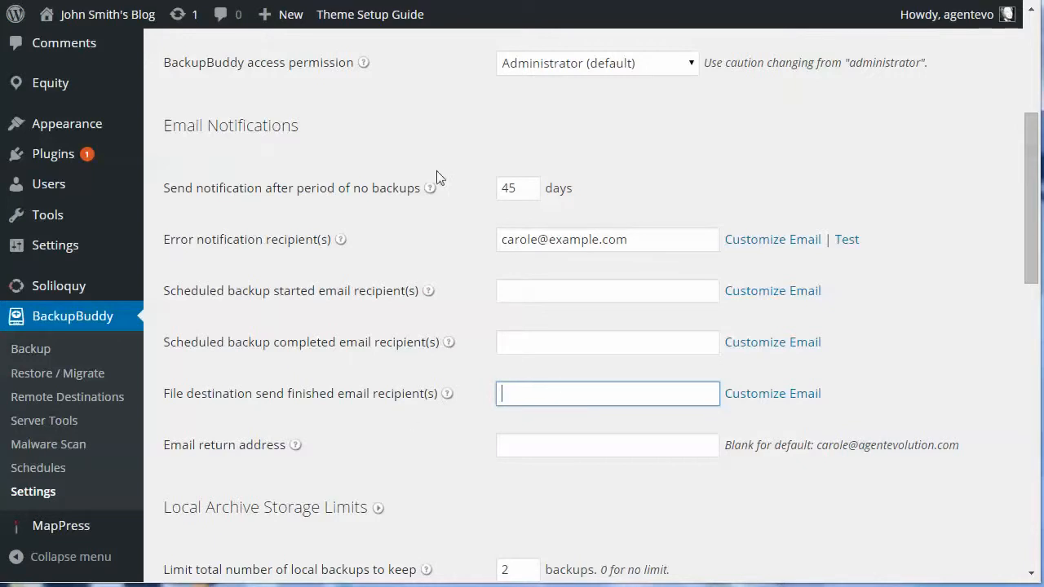
drag(519, 188, 500, 188)
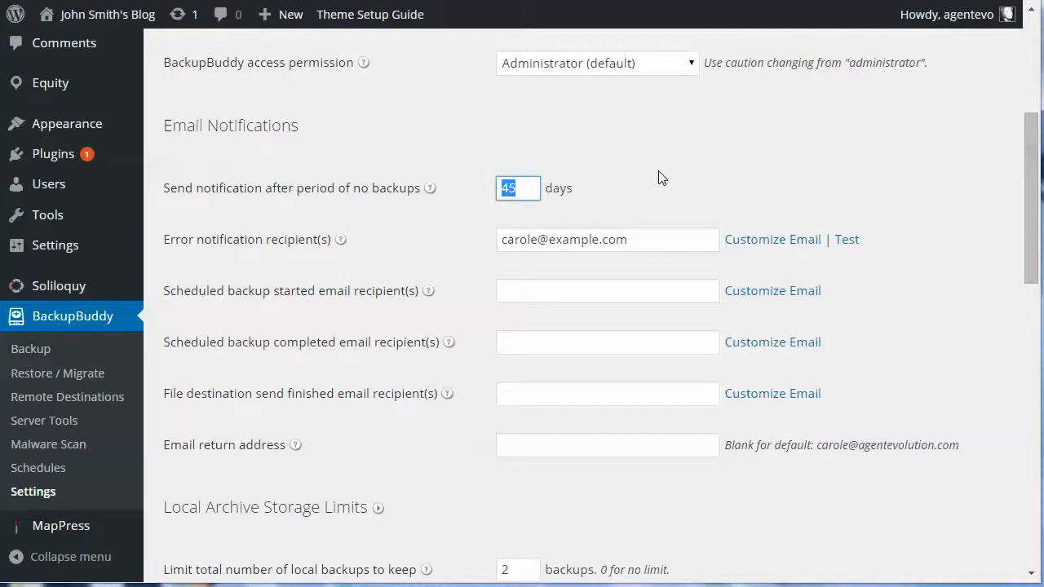
text(8)
- Limit local archives to 2 full backups and 4 database backups
scroll(432, 440, down, 3)
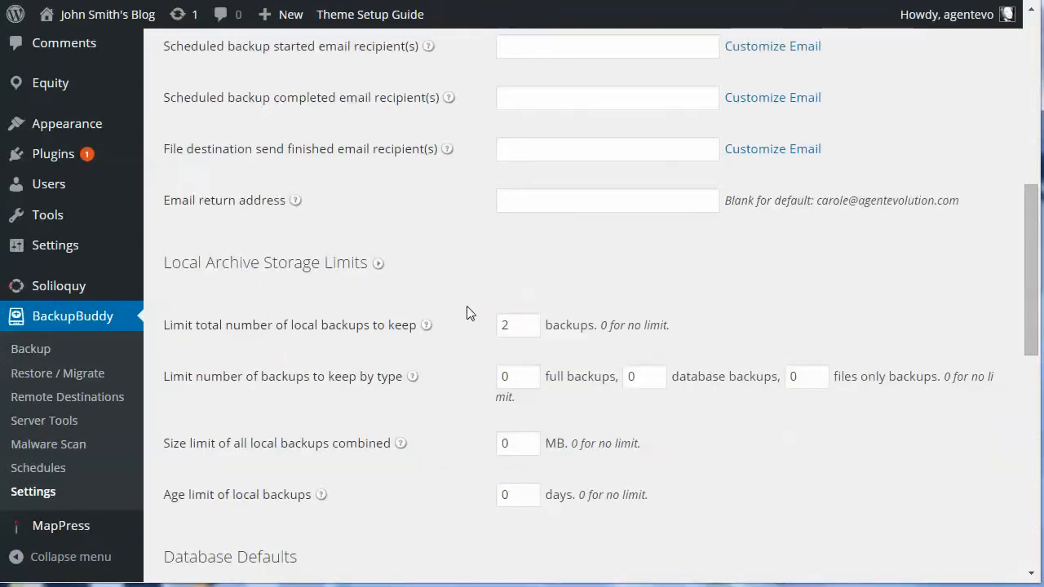
click(523, 324)
drag(508, 326, 496, 330)
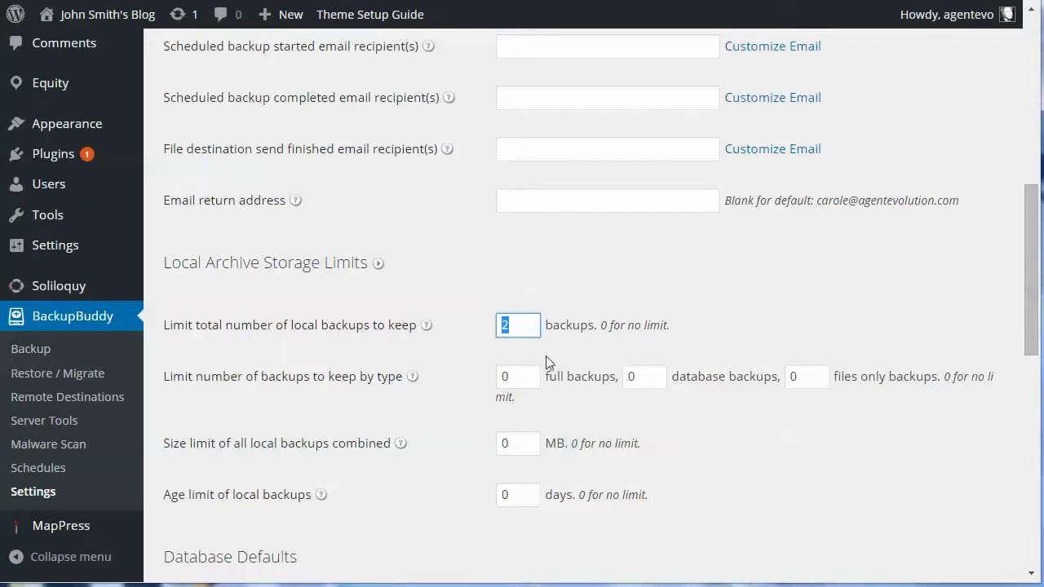
click(529, 326)
click(520, 375)
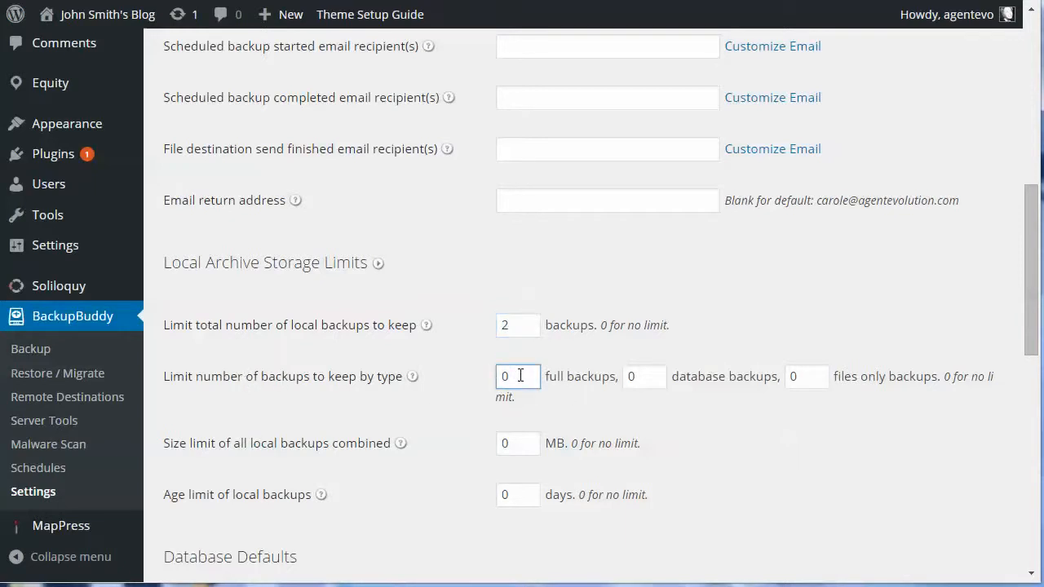
double_click(520, 375)
text(2)
double_click(631, 376)
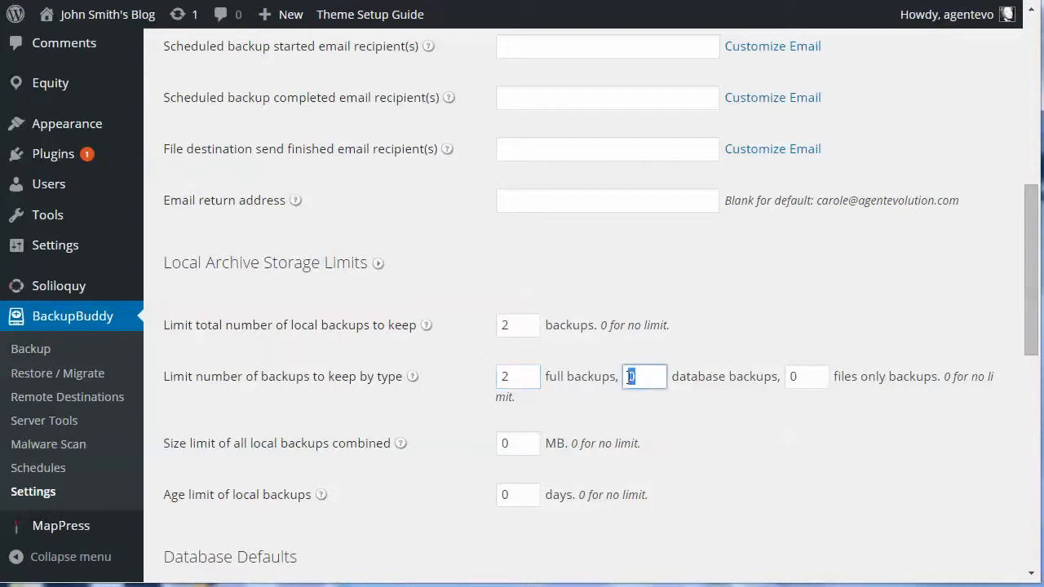
text(4)
click(521, 375)
double_click(521, 376)
double_click(649, 376)
- Set the total local backups limit to 0 and the age limit to 30 days
click(516, 449)
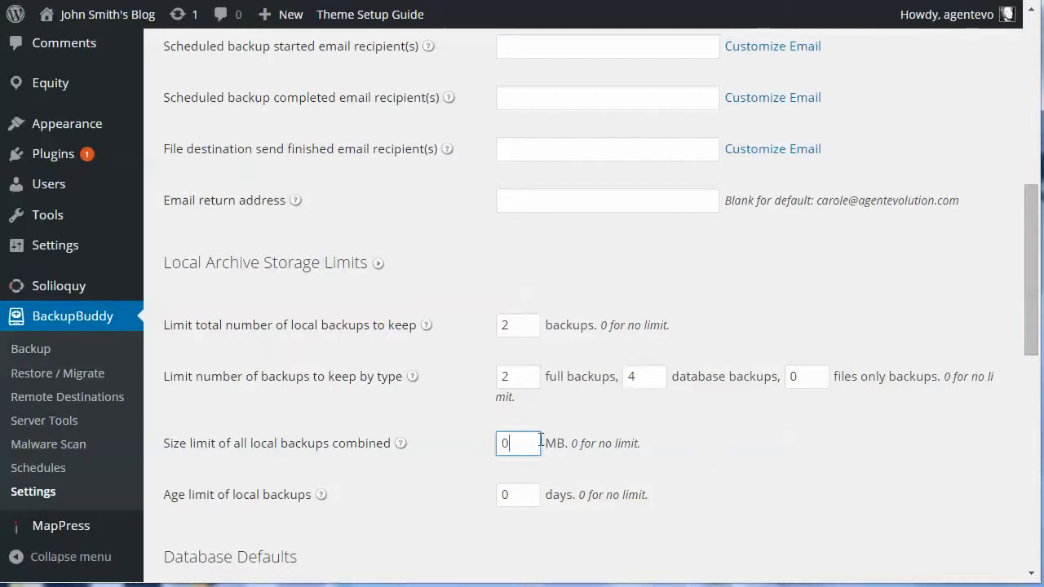
double_click(504, 440)
click(523, 443)
scroll(695, 461, down, 1)
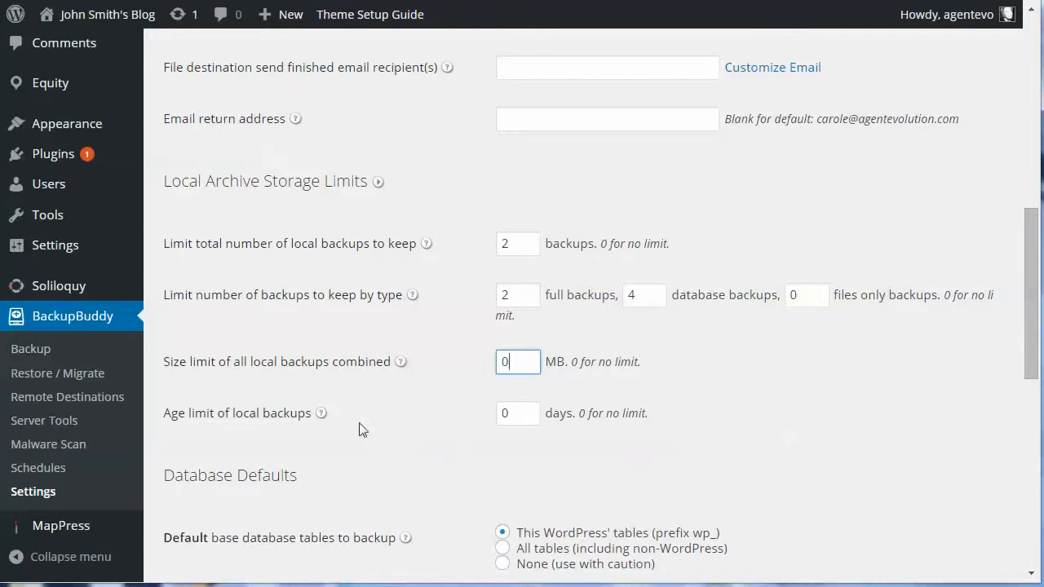
double_click(506, 413)
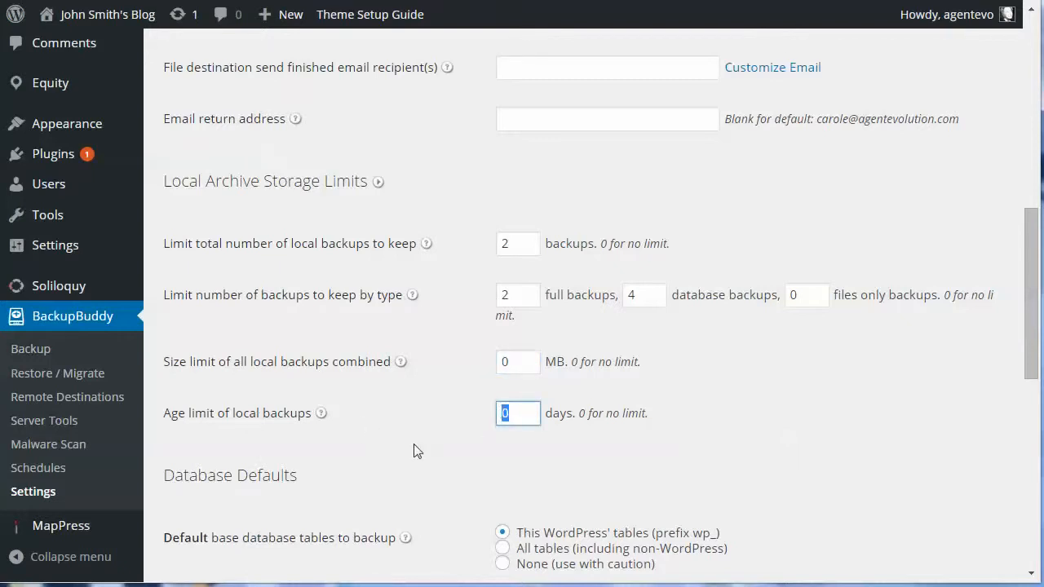
double_click(506, 244)
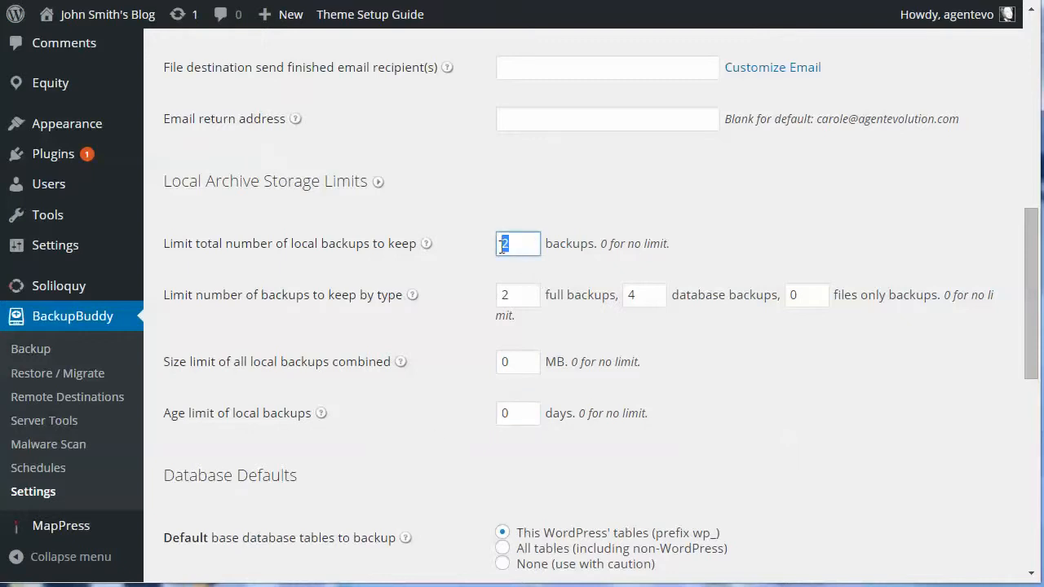
text(0)
click(501, 412)
text(3)
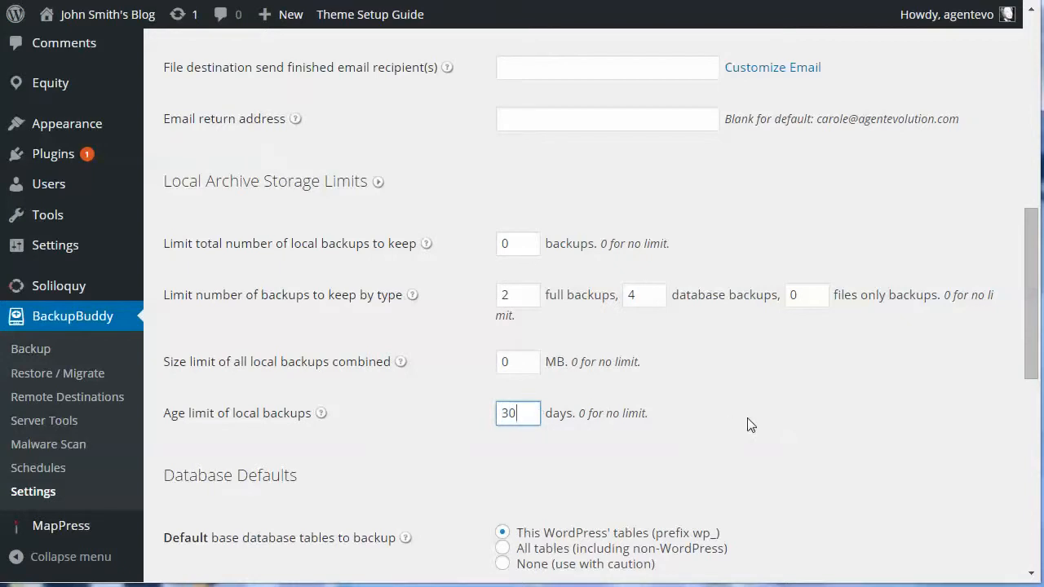
scroll(748, 424, down, 3)
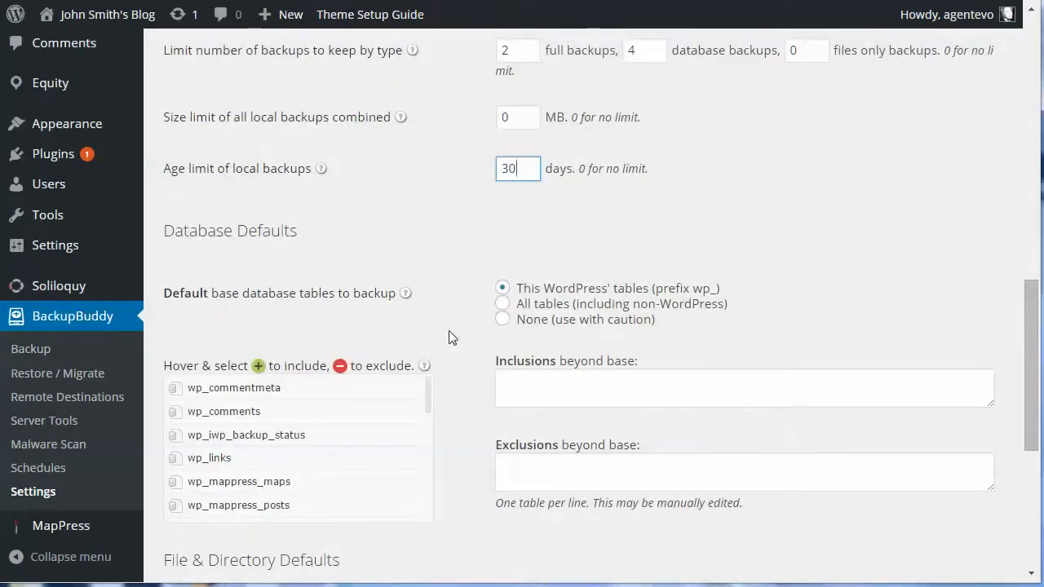
scroll(453, 331, down, 1)
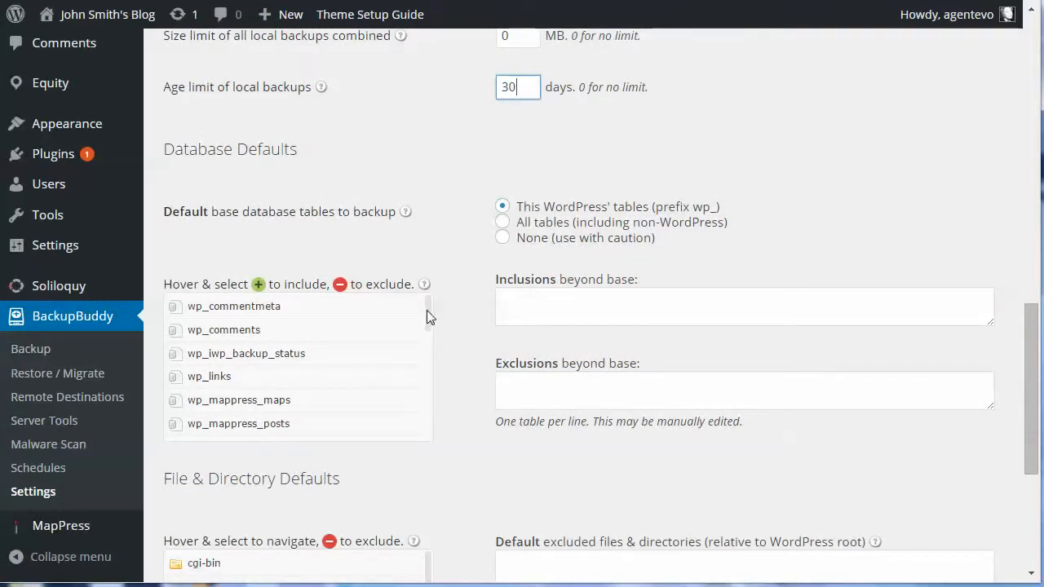
drag(426, 309, 463, 275)
mouse_move(310, 316)
drag(516, 206, 651, 208)
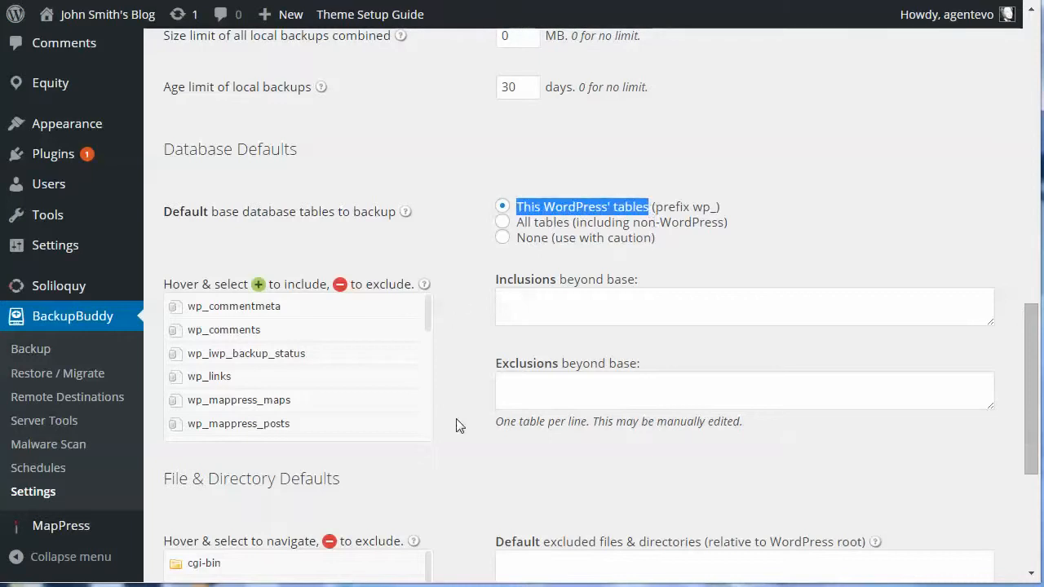
scroll(456, 425, down, 1)
scroll(459, 425, down, 3)
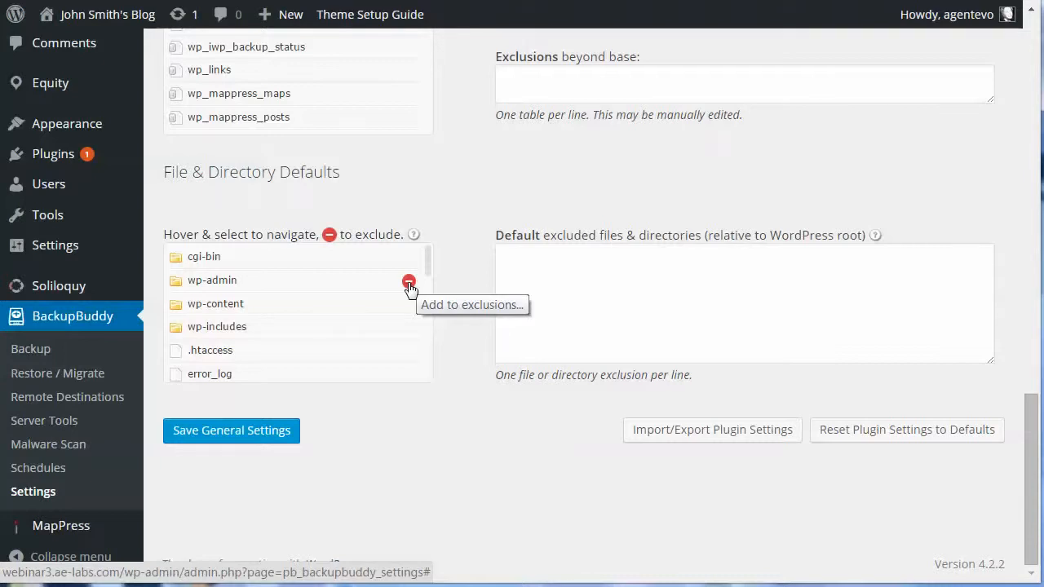
- Remove /wp-admin/ and /wp-includes/ from the default exclusions and save General Settings
click(408, 281)
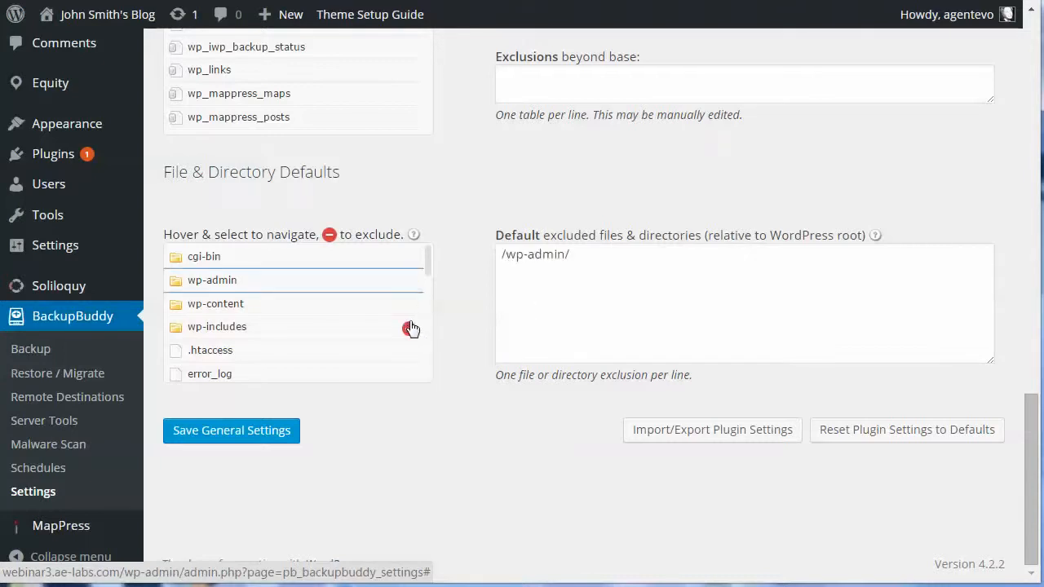
click(409, 327)
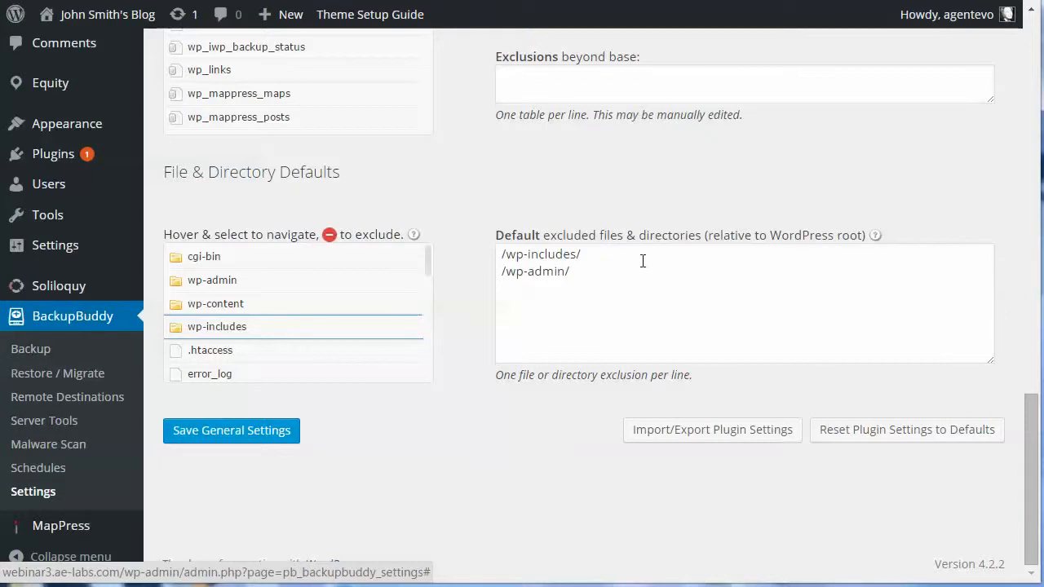
drag(589, 272, 484, 253)
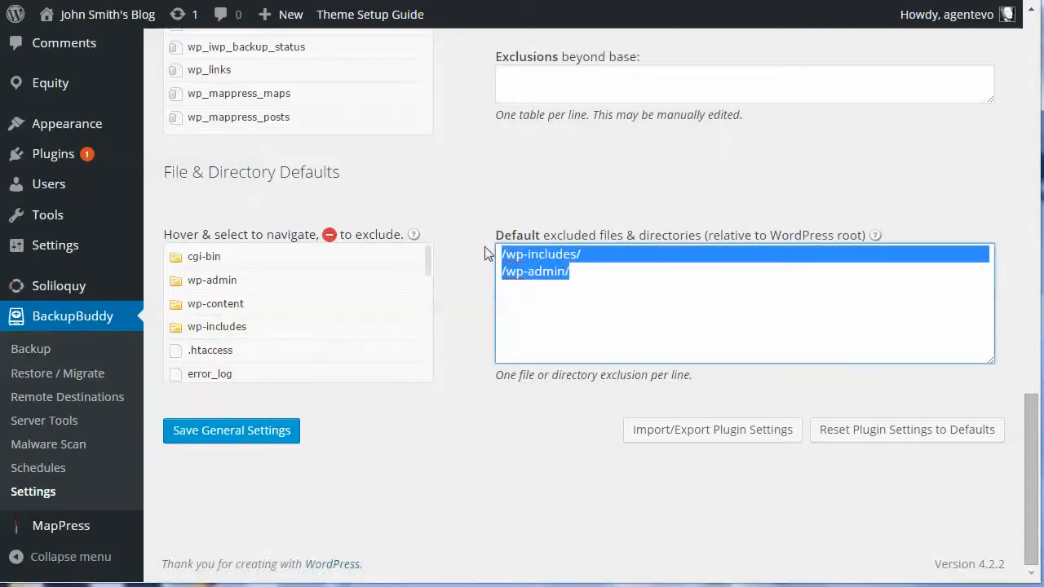
key(BackSpace)
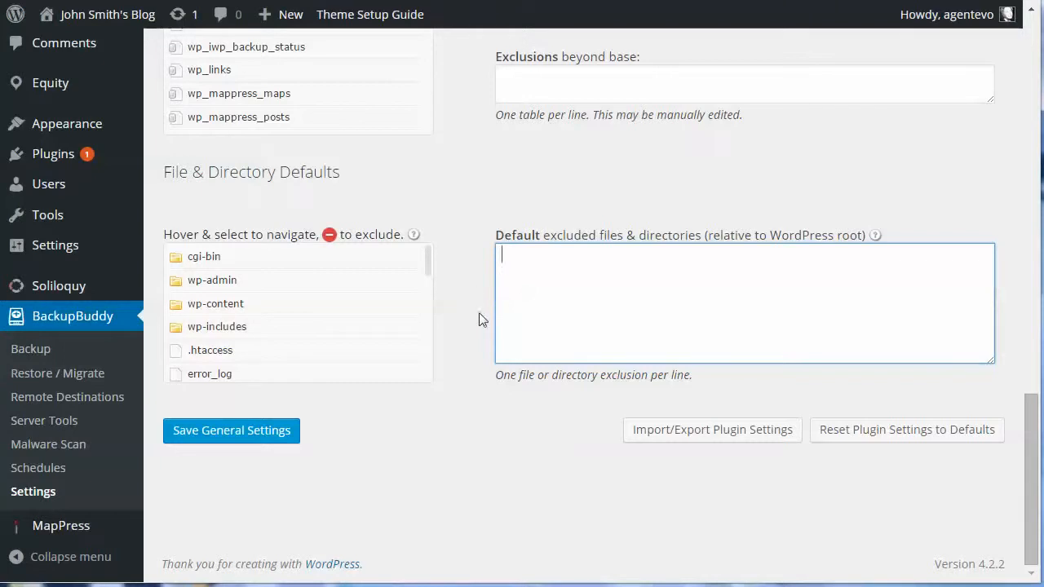
click(231, 432)
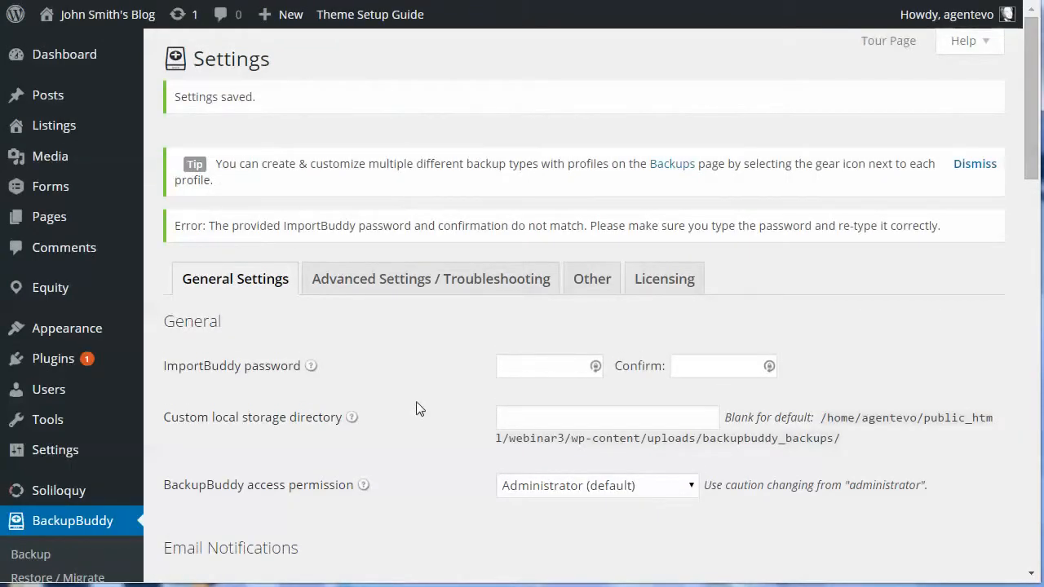
- Go to BackupBuddy's Schedules page from the admin sidebar
scroll(438, 392, down, 4)
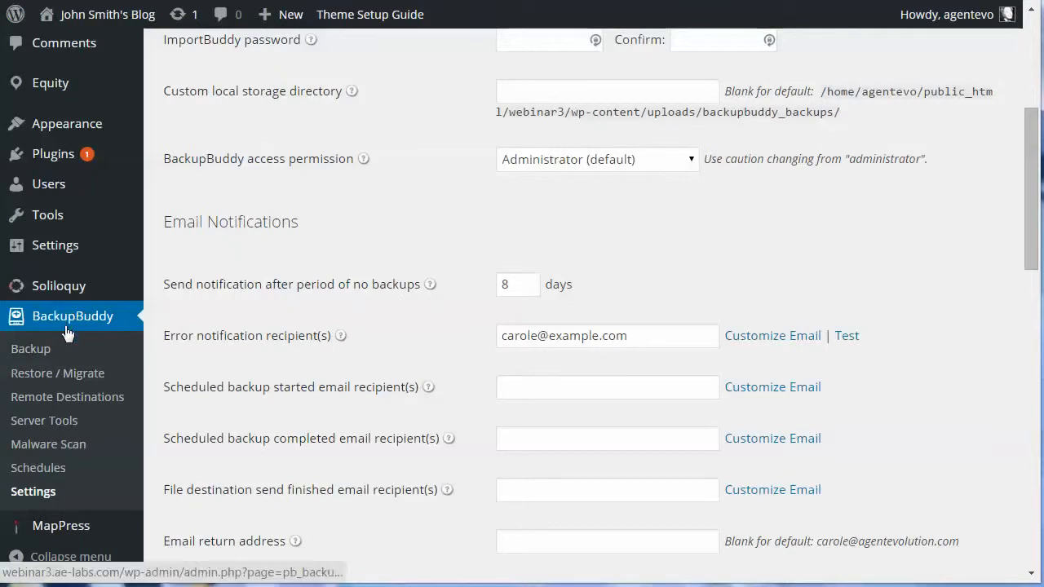
click(13, 469)
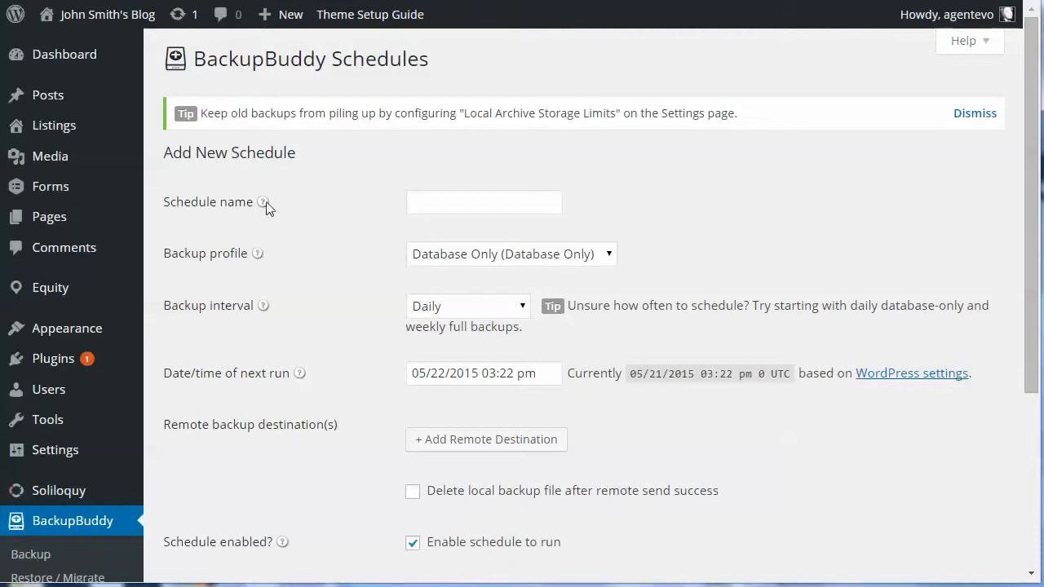
- Add a 'Weekly Database' schedule using the Database Only profile with a Weekly interval
click(413, 203)
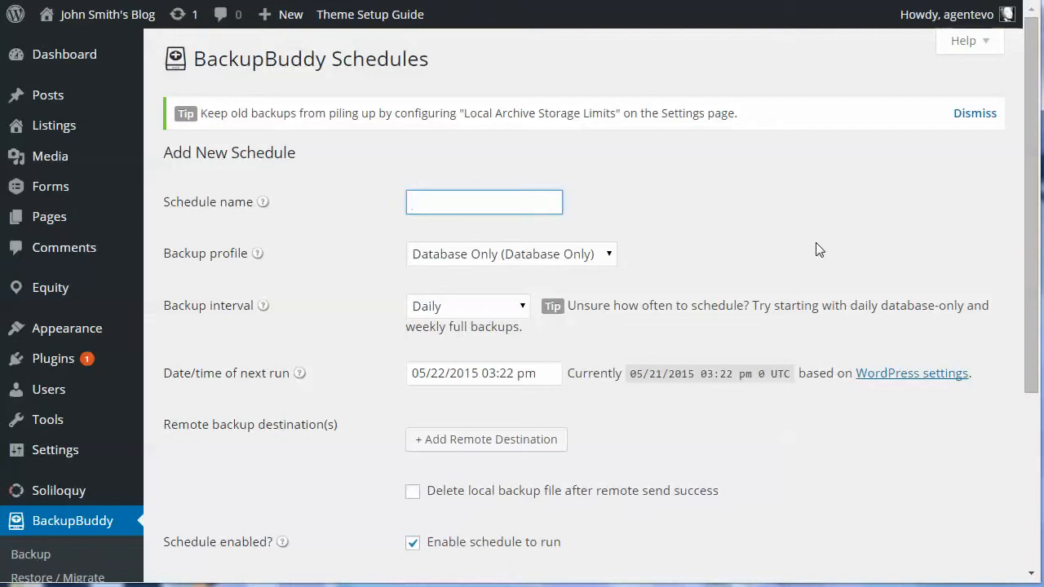
text(Weekly Database)
click(494, 257)
click(516, 277)
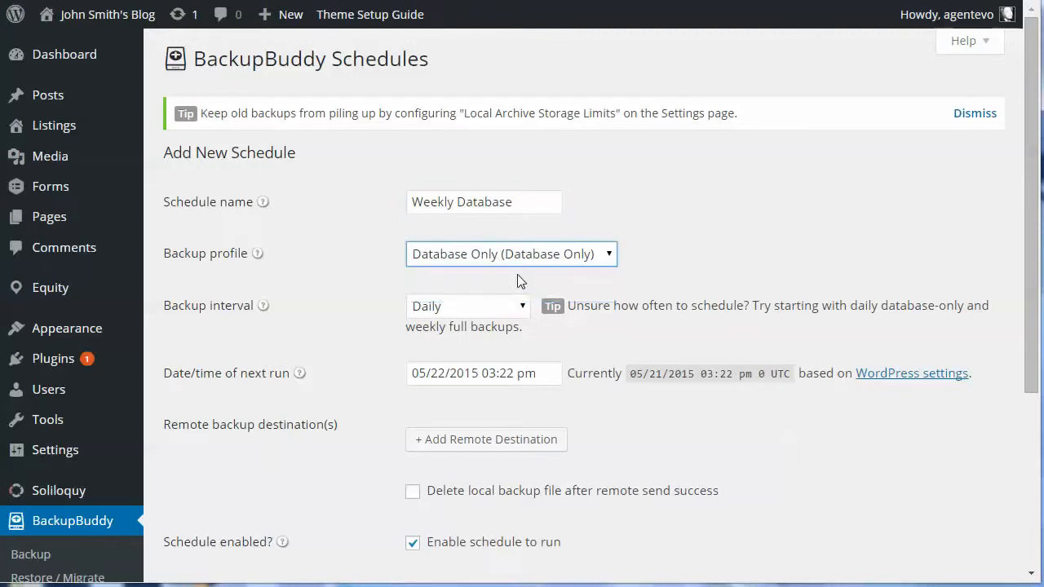
click(451, 309)
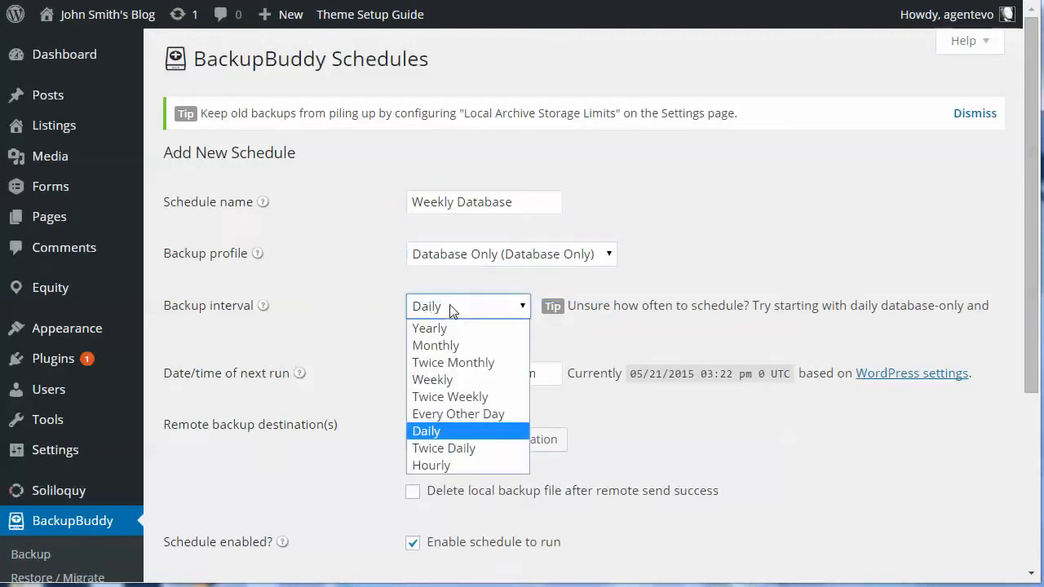
click(437, 380)
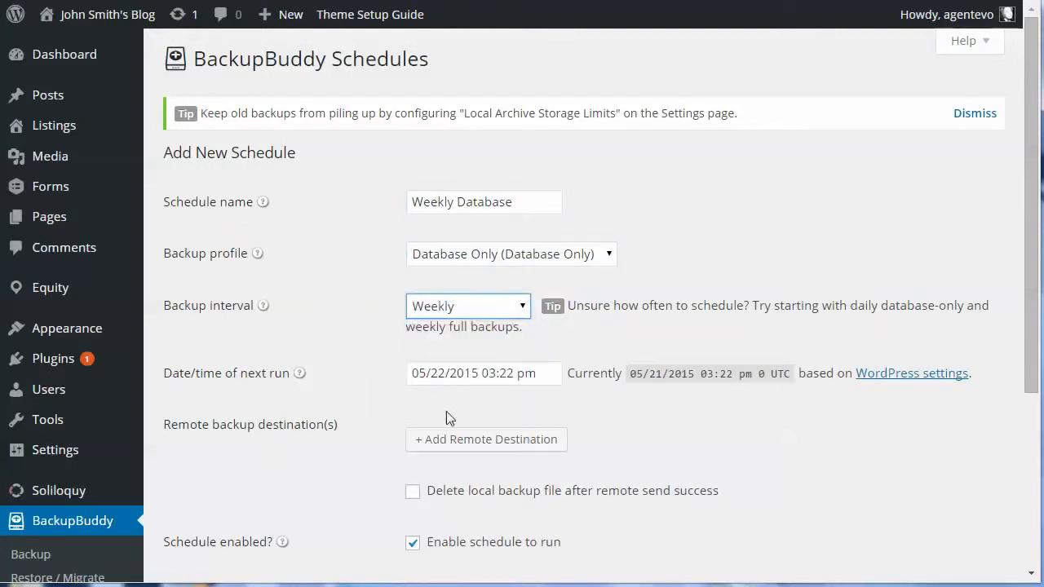
scroll(599, 422, down, 3)
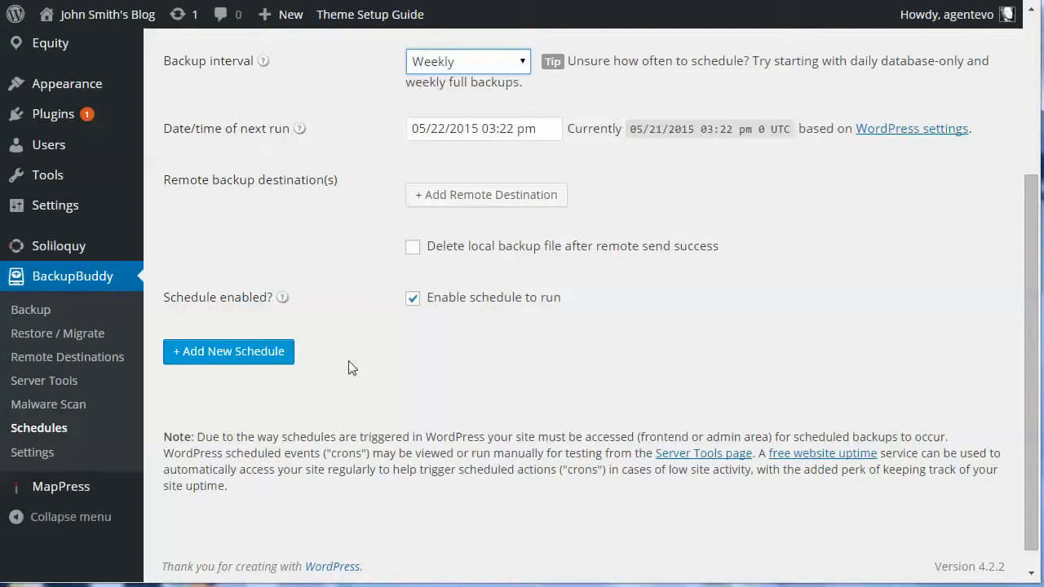
click(251, 353)
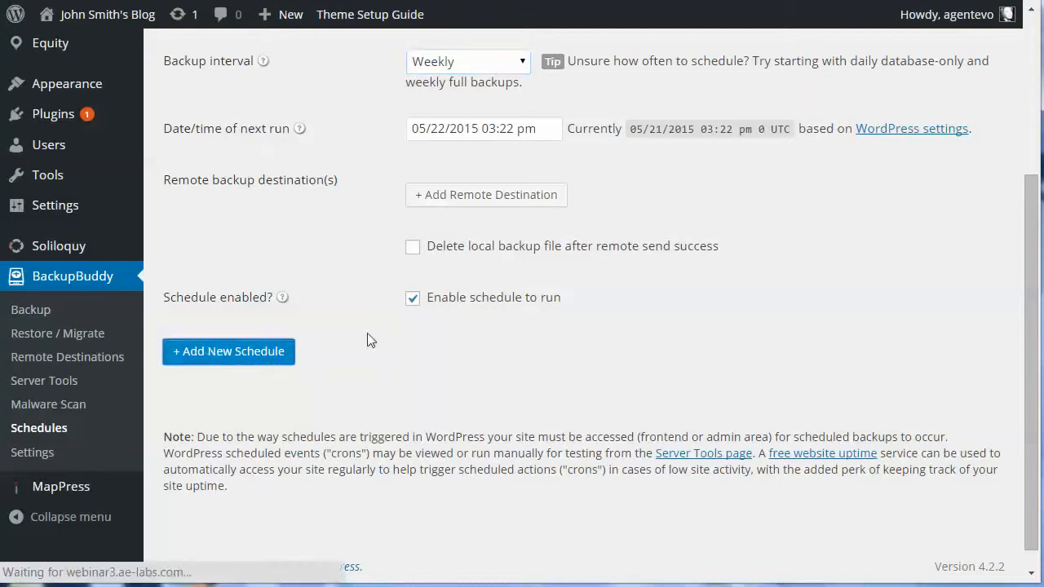
mouse_move(250, 310)
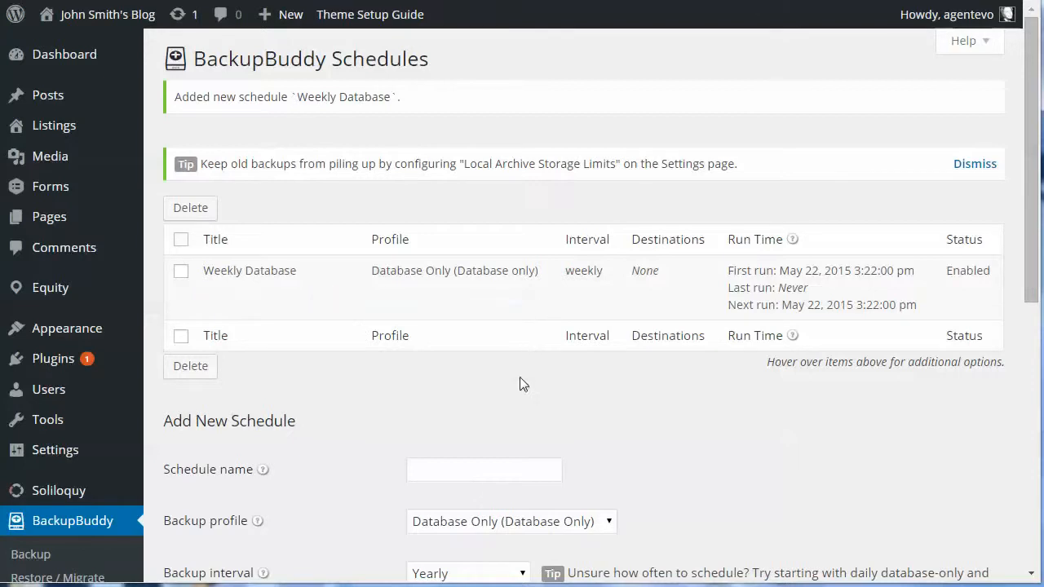
- Submit an enabled 'Monthly Full' schedule with Complete Backup (Full) profile and Monthly interval
scroll(512, 413, down, 3)
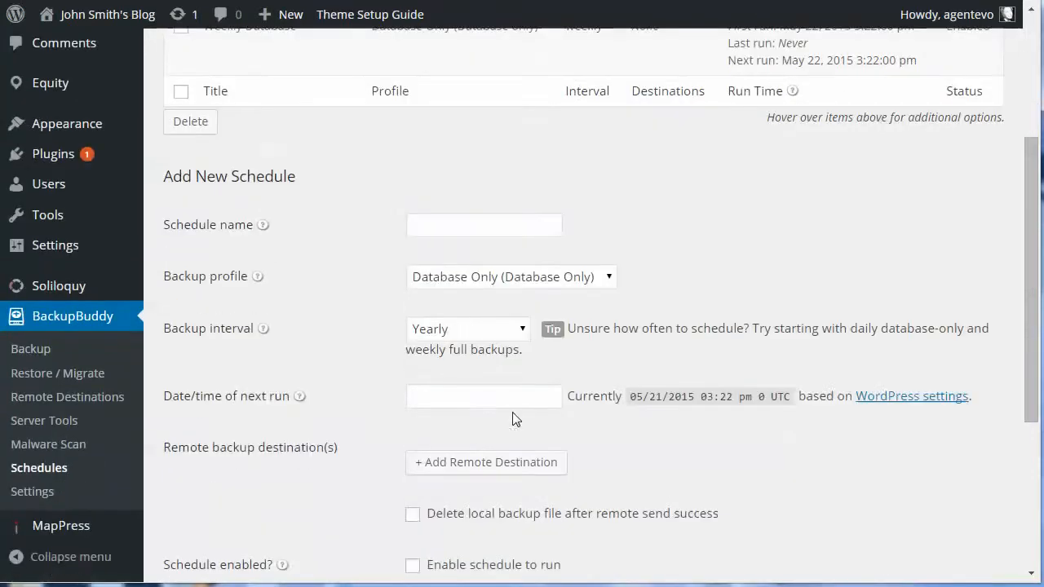
click(419, 228)
text(Mo)
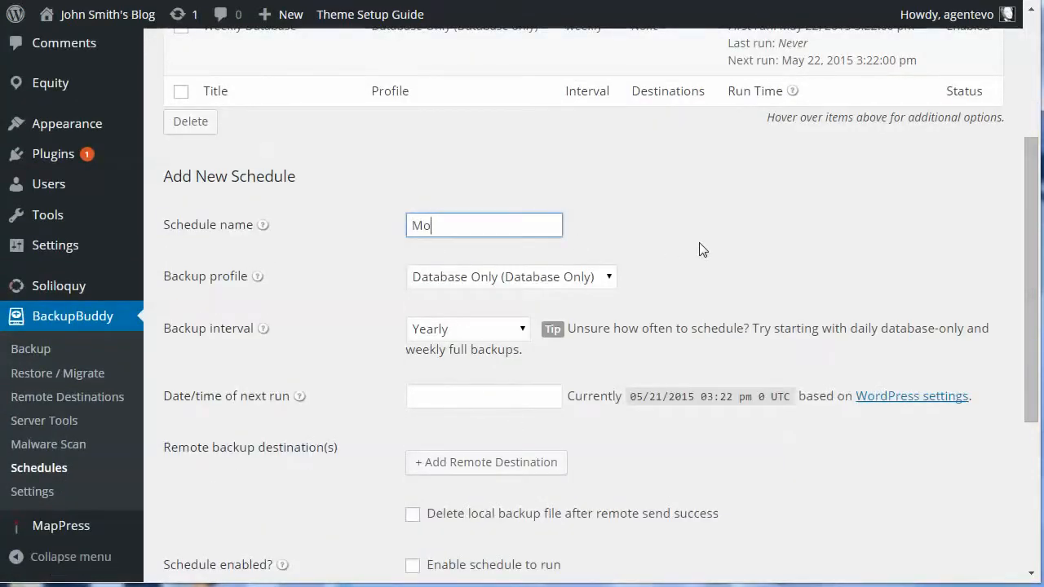
text(nthly)
scroll(704, 244, up, 1)
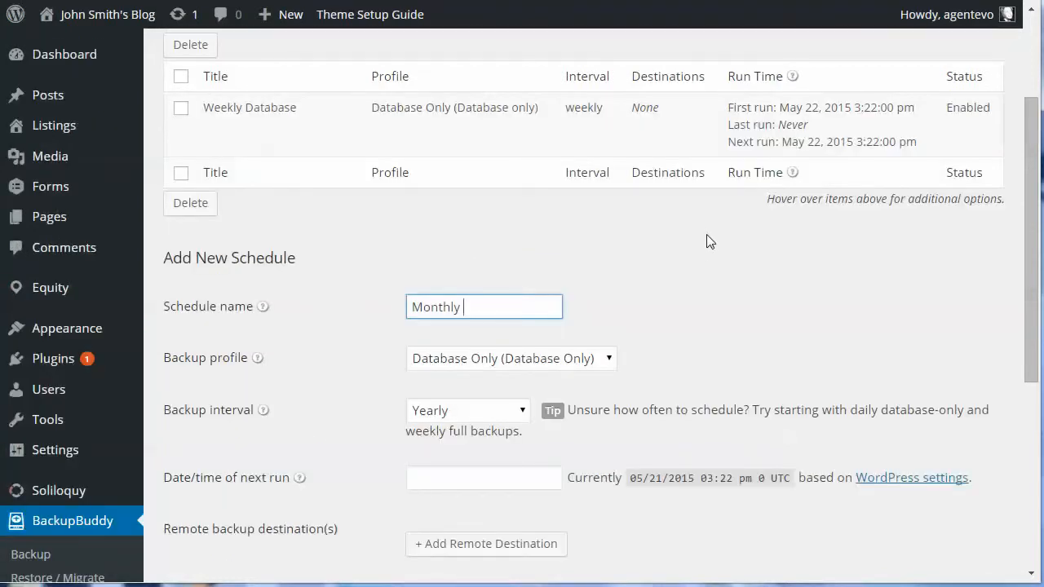
text(Full)
click(536, 359)
click(500, 399)
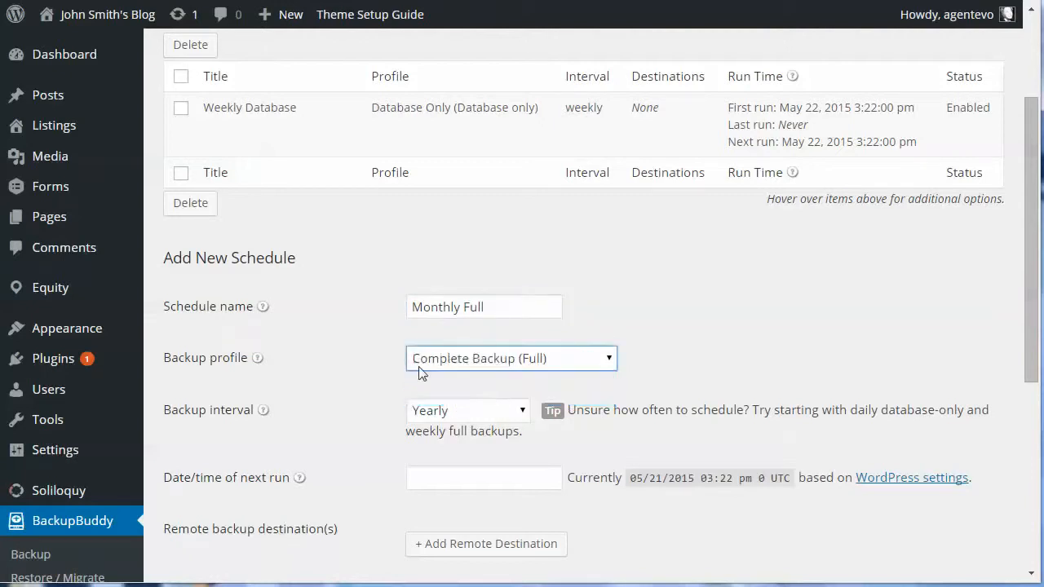
click(461, 412)
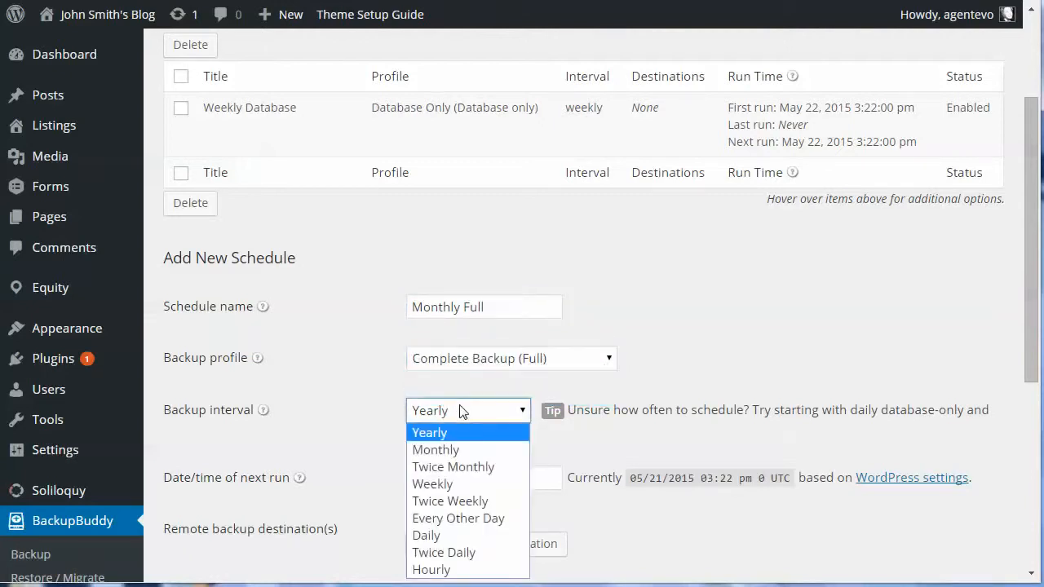
click(457, 455)
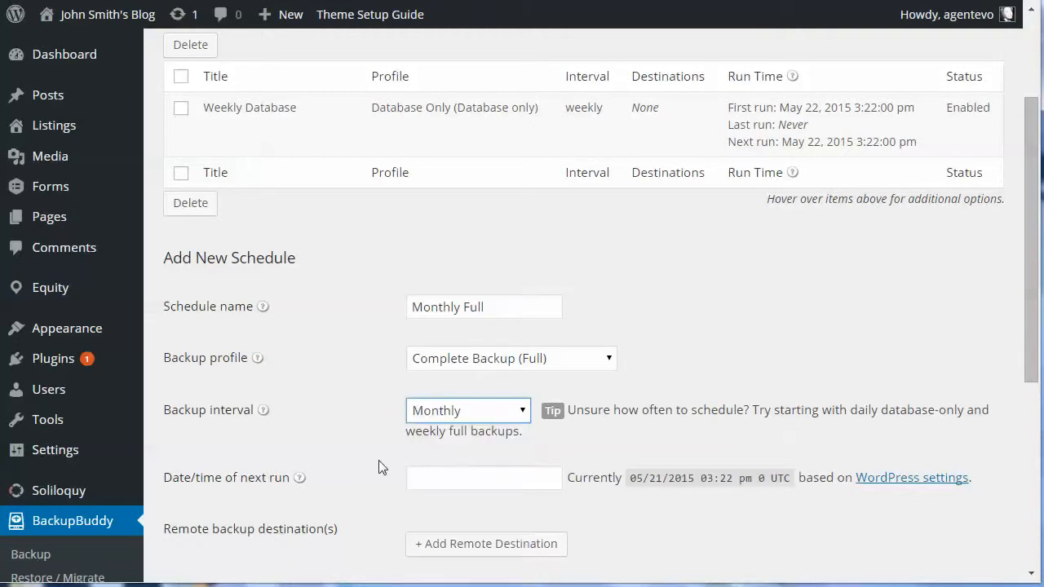
scroll(371, 468, down, 3)
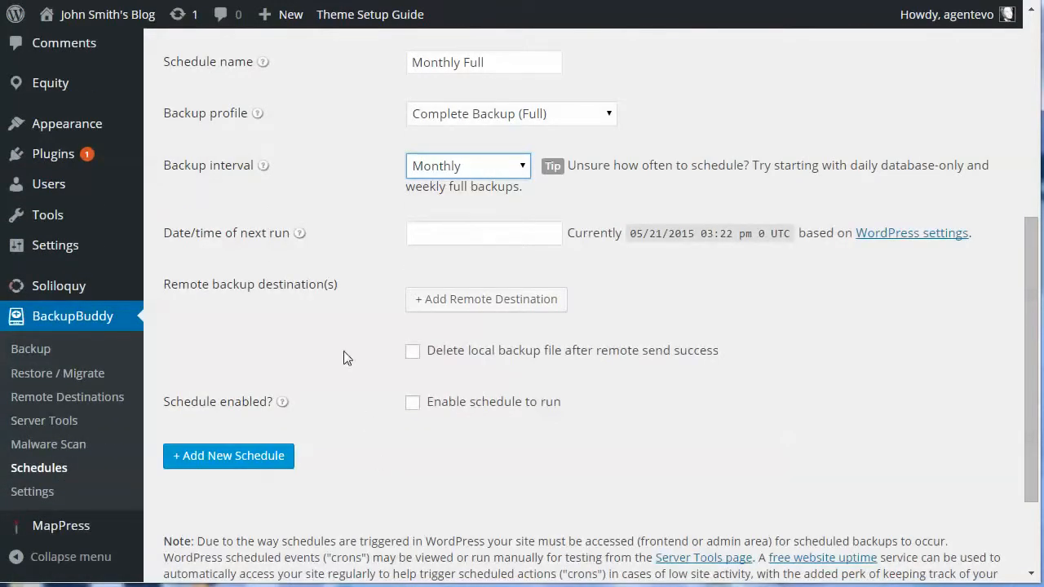
click(412, 402)
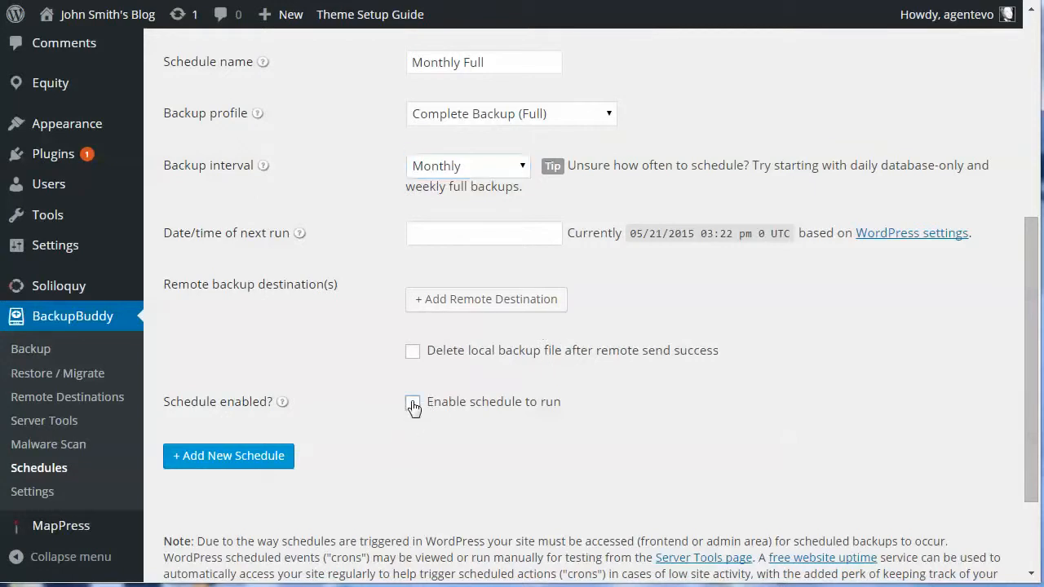
click(203, 457)
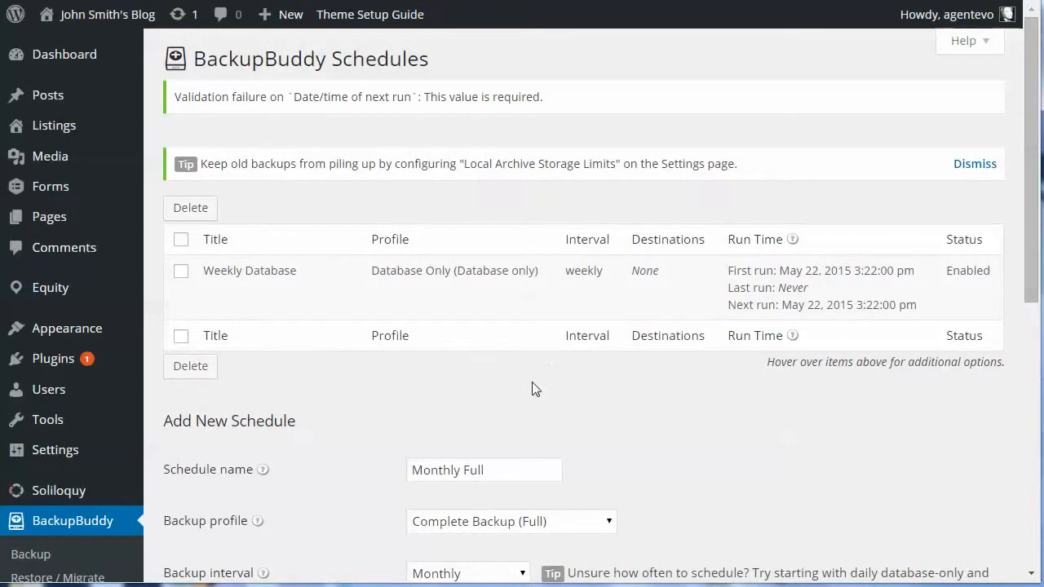
- Set the Monthly Full schedule's next run to May 23, 2015 3:23 pm and resubmit
scroll(557, 236, down, 3)
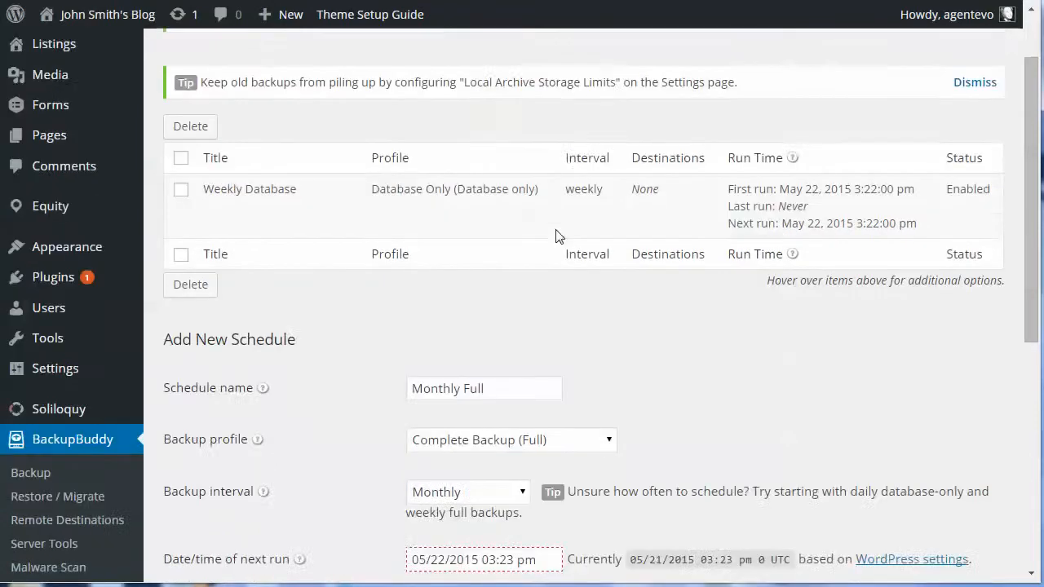
scroll(558, 230, down, 2)
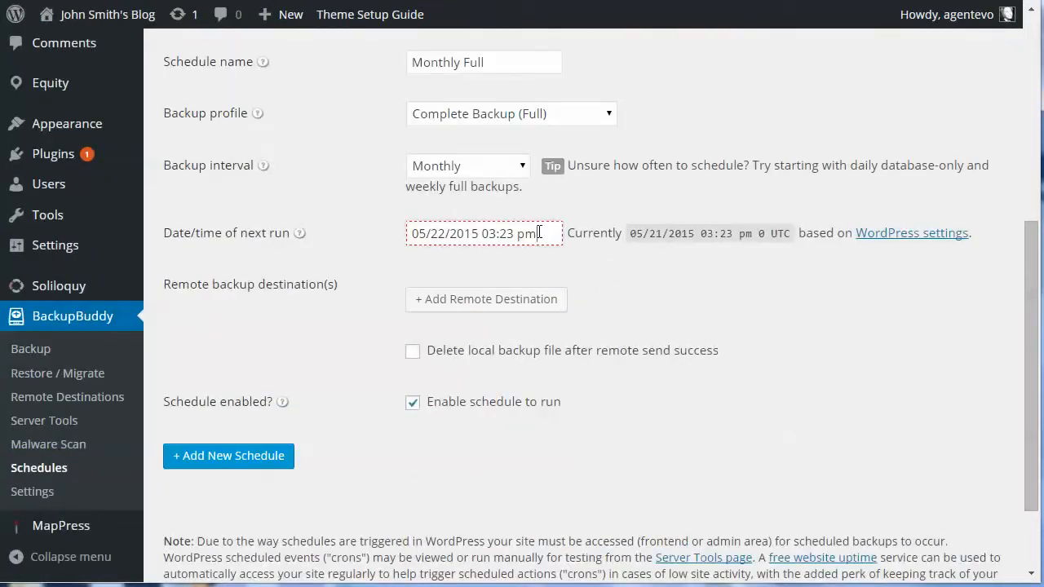
click(543, 233)
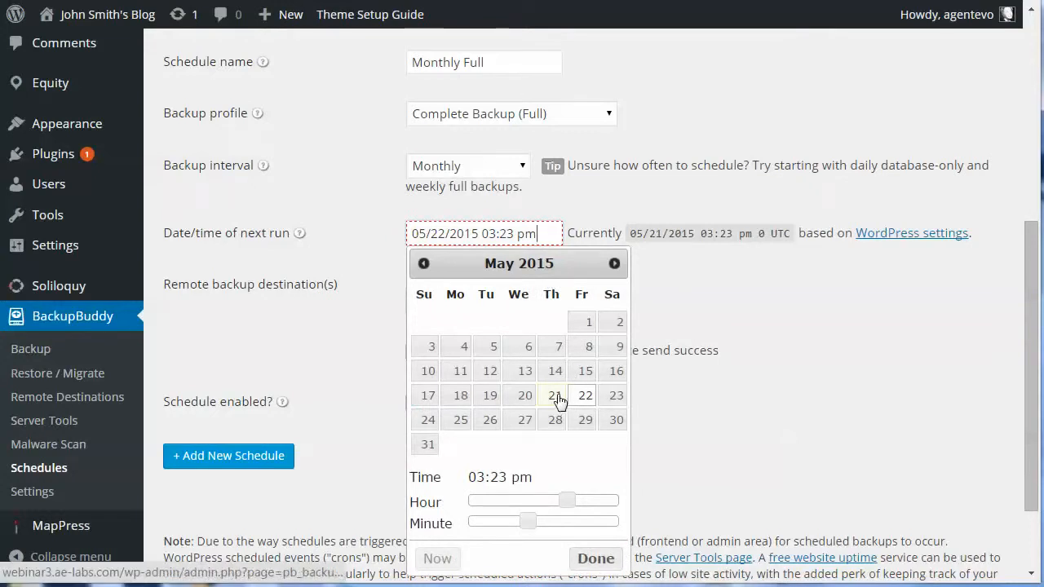
click(613, 397)
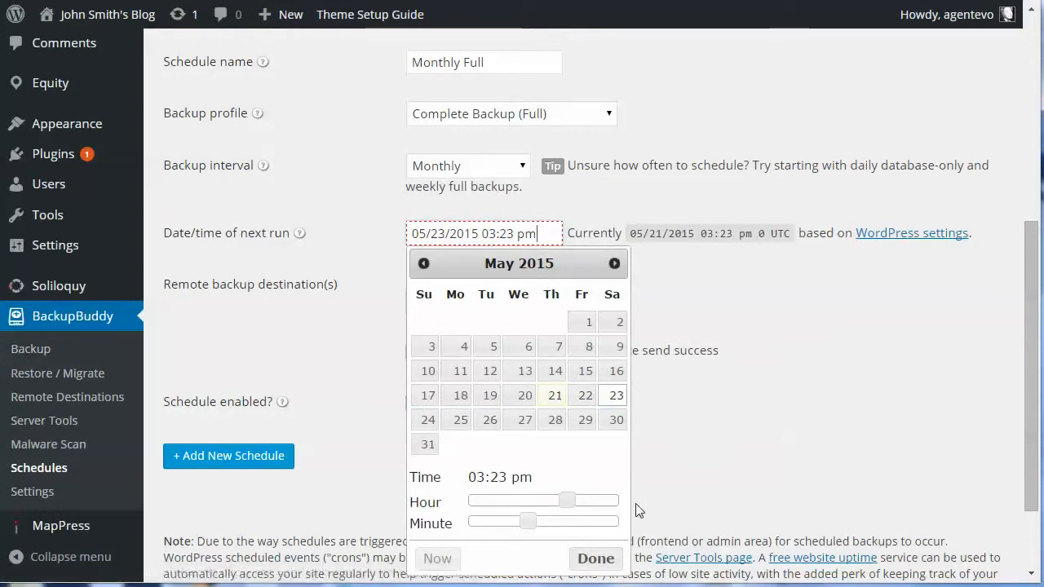
click(595, 559)
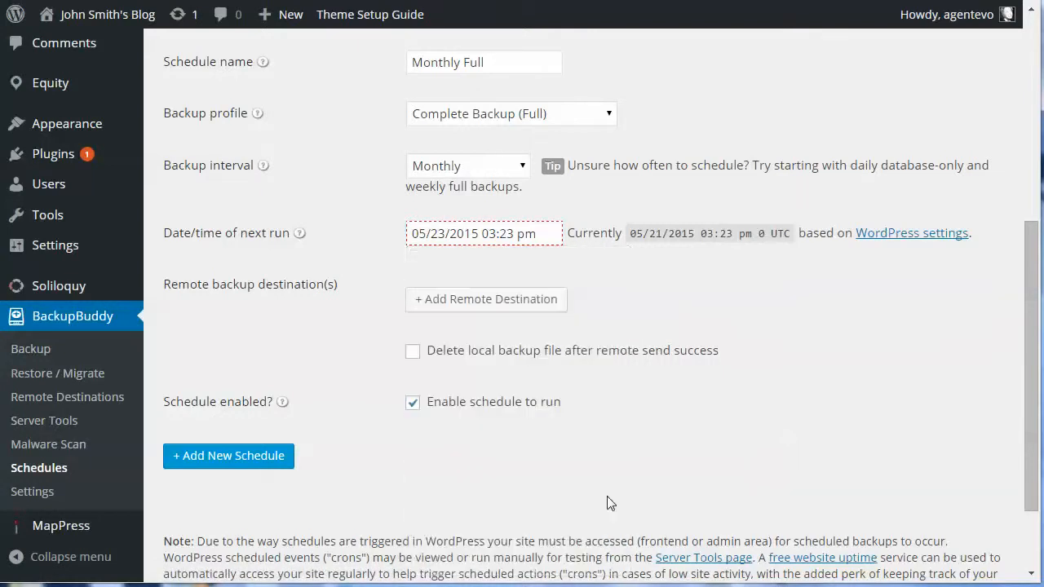
click(255, 457)
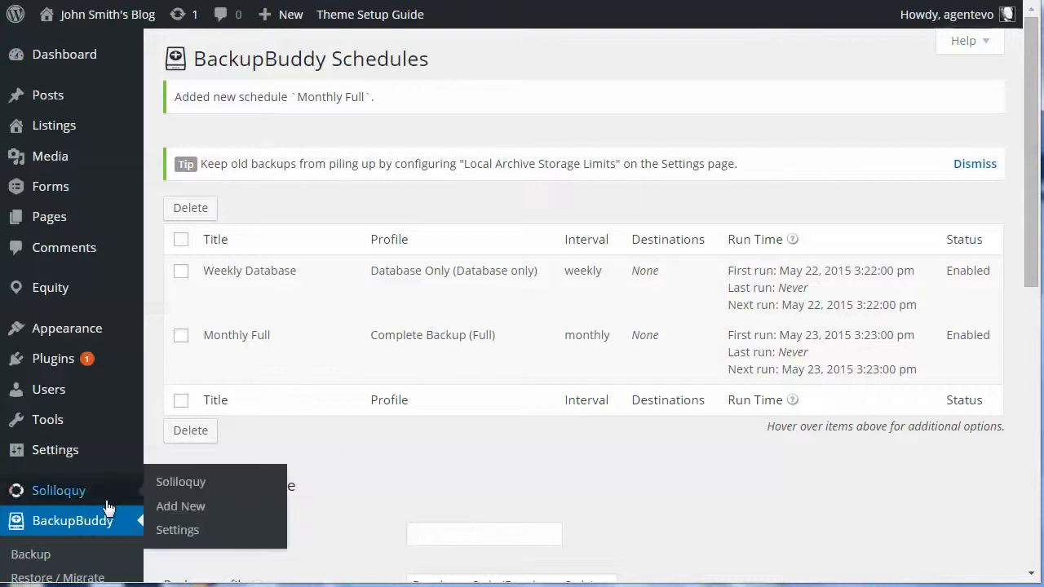
- Scroll the Schedules list to view both Weekly Database and Monthly Full schedules
scroll(106, 503, down, 2)
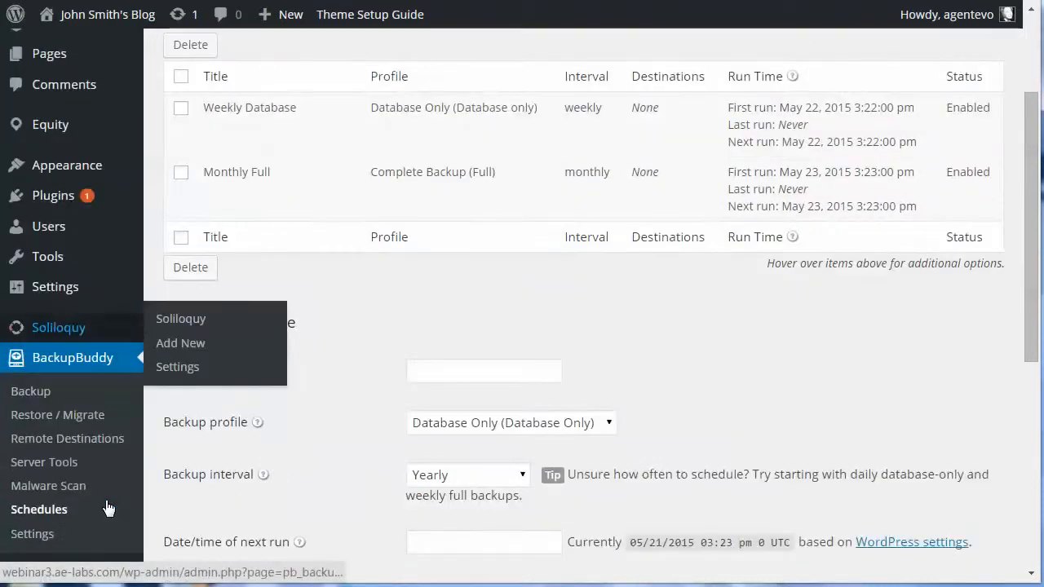
- Open BackupBuddy's Remote Destinations page and scroll through the destination types offered
click(79, 438)
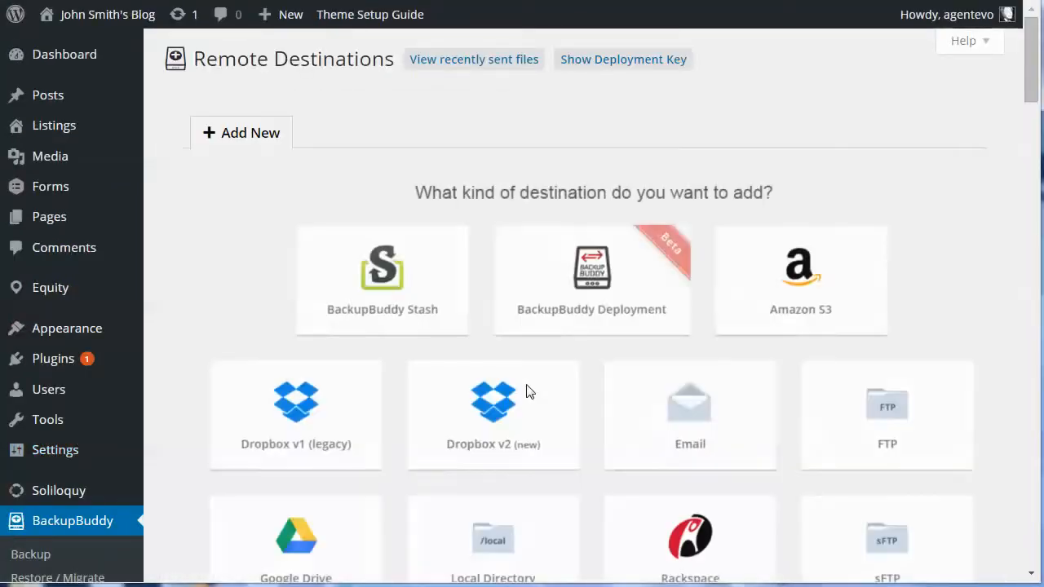
scroll(972, 271, down, 1)
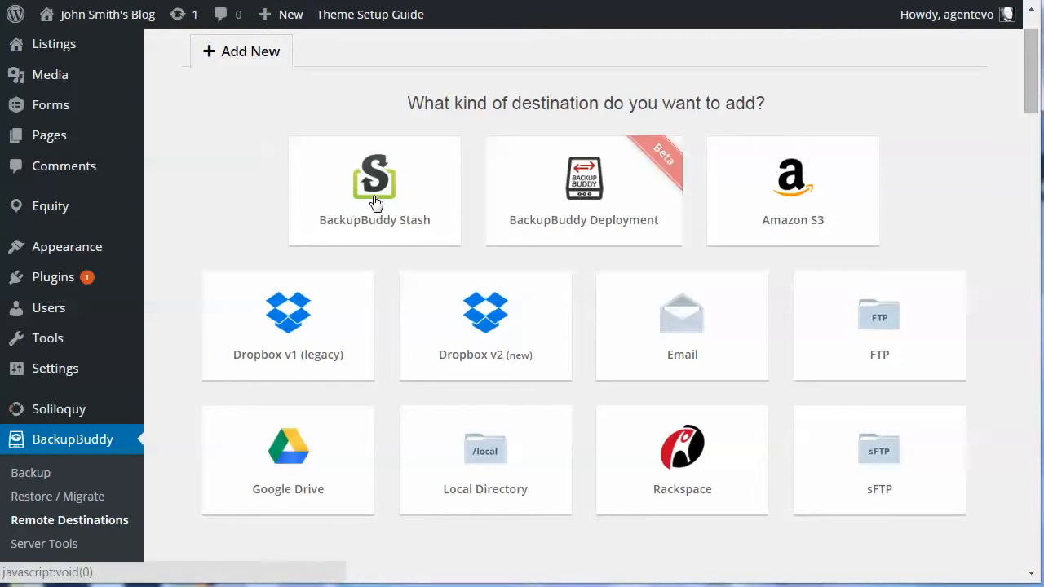
- Start an Amazon S3 destination, visit its access key, secret key and bucket fields, then go back unsaved
click(785, 205)
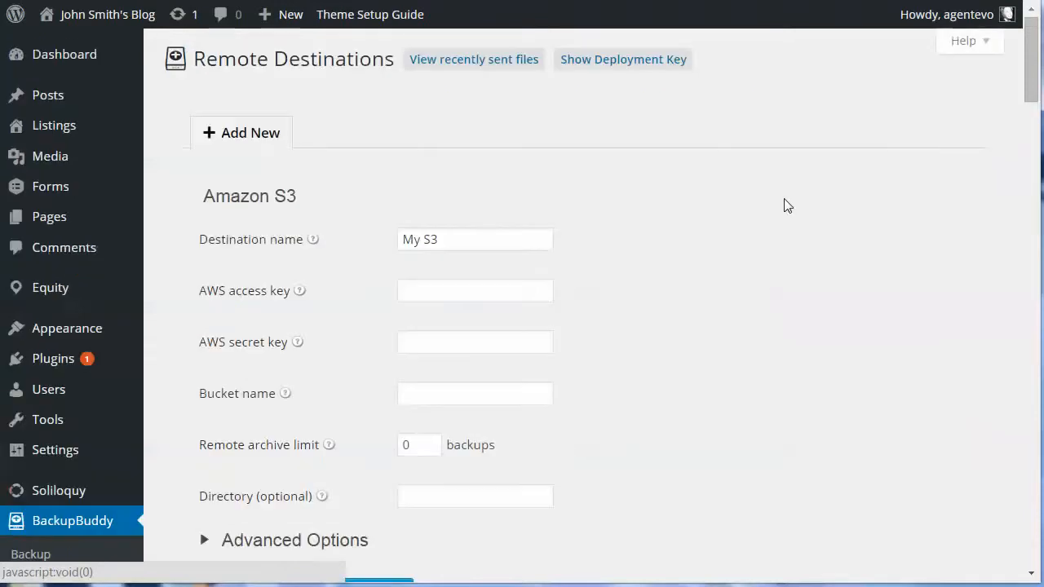
click(410, 291)
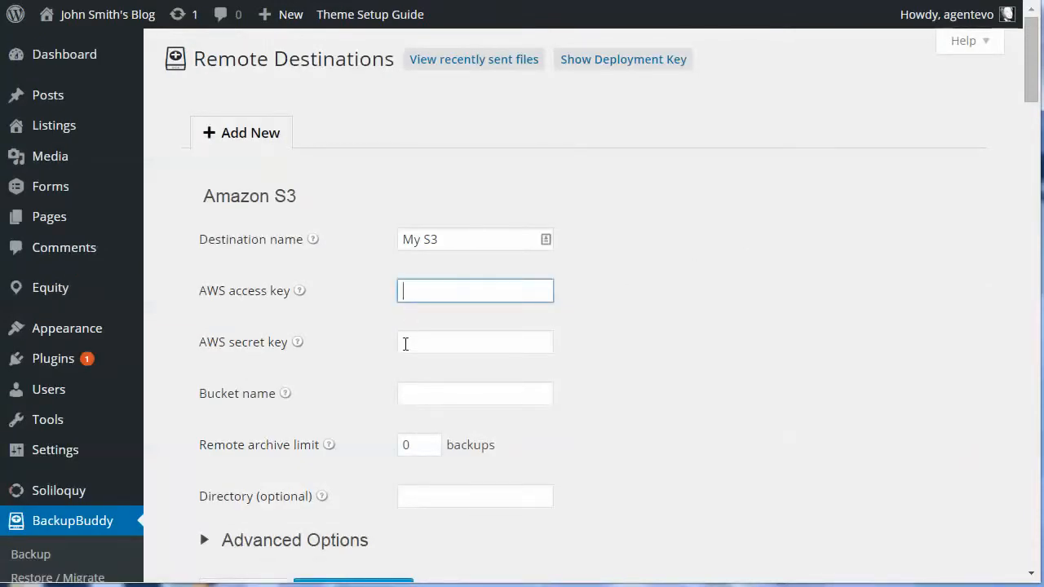
click(406, 344)
click(415, 393)
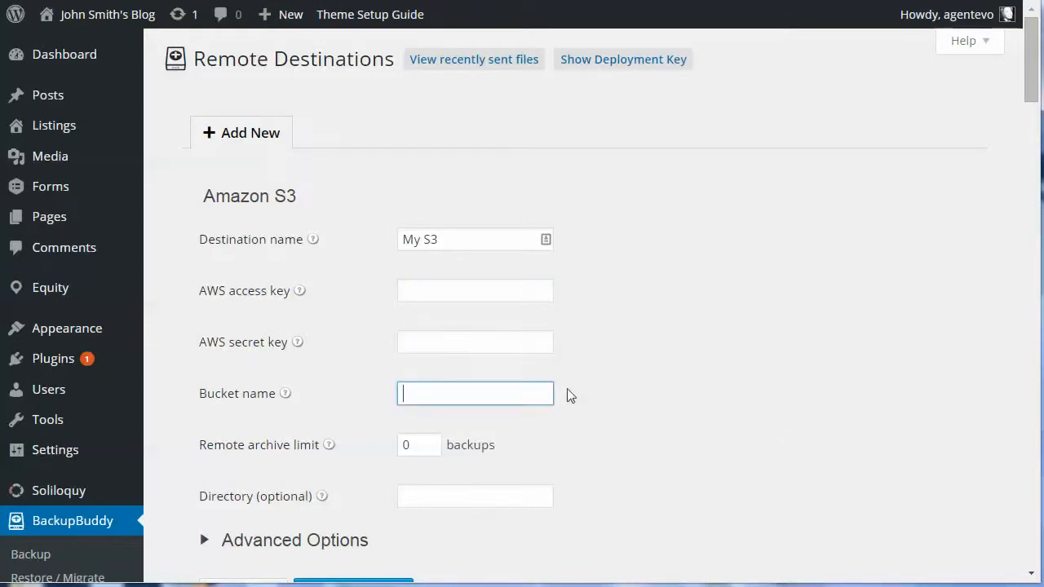
scroll(675, 389, down, 4)
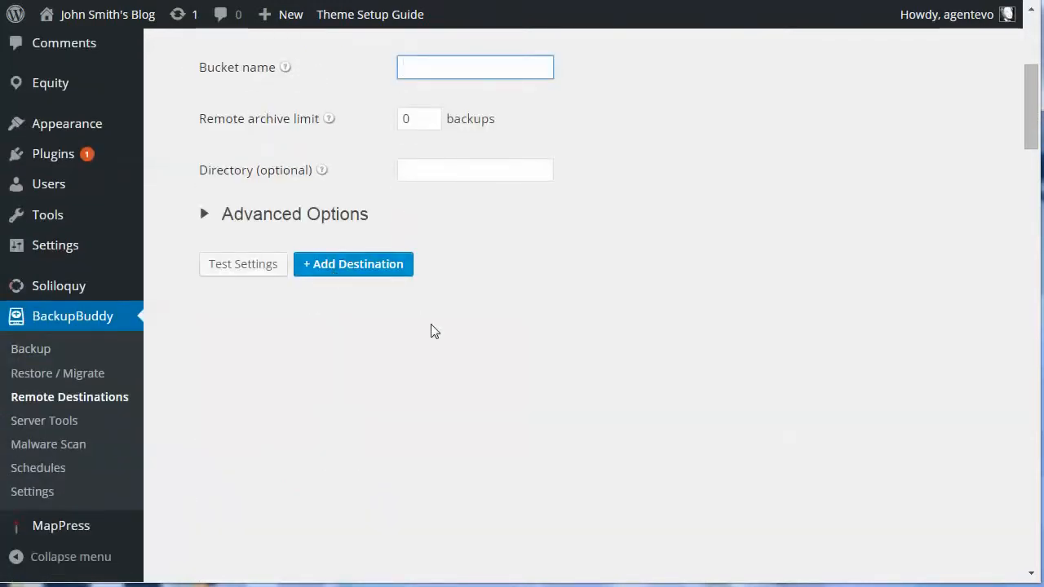
scroll(448, 330, up, 4)
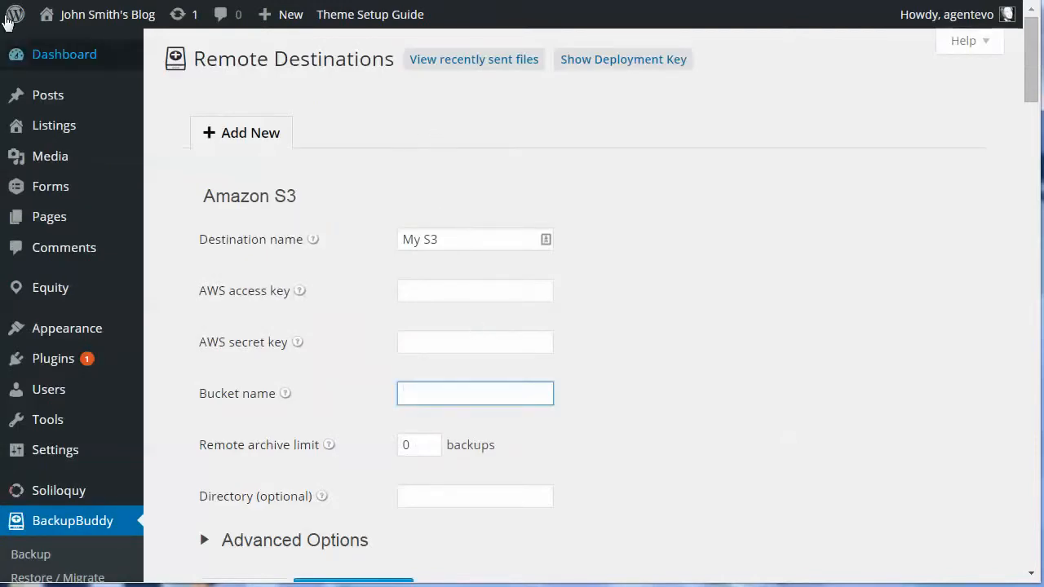
click(7, 1)
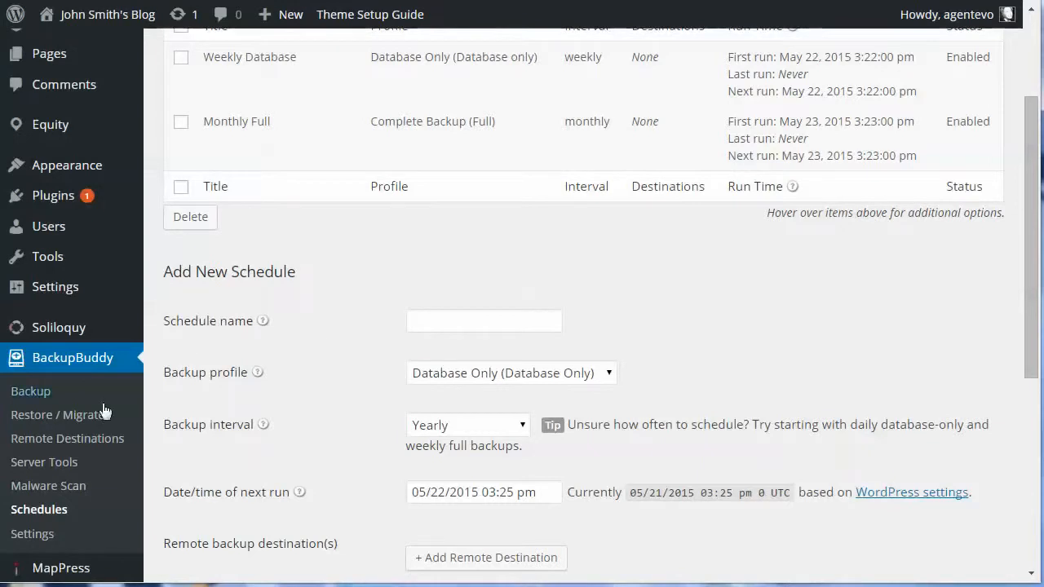
- Open the Dropbox v1 (legacy) destination setup from Remote Destinations
click(55, 441)
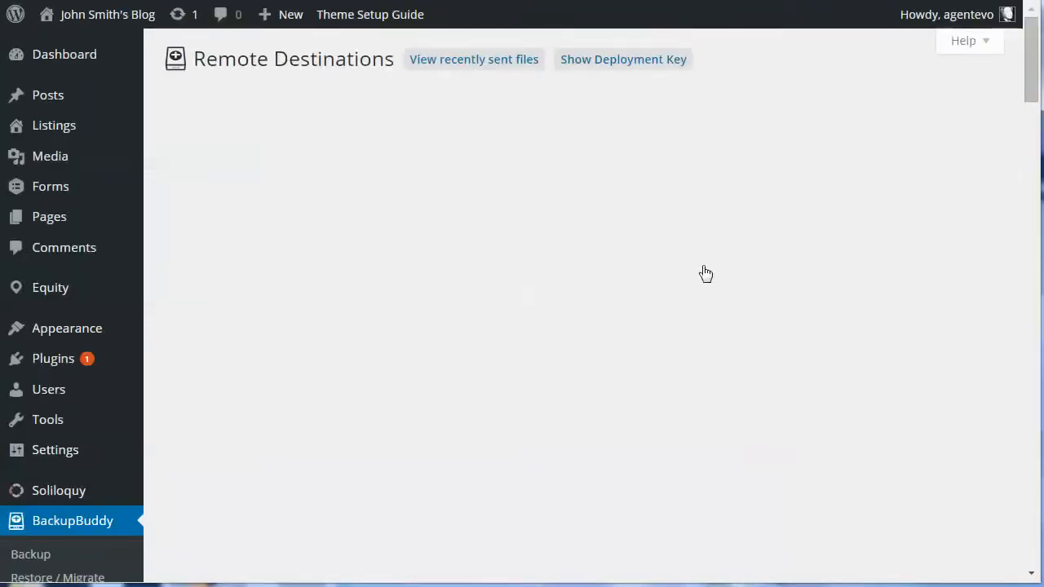
scroll(366, 426, down, 1)
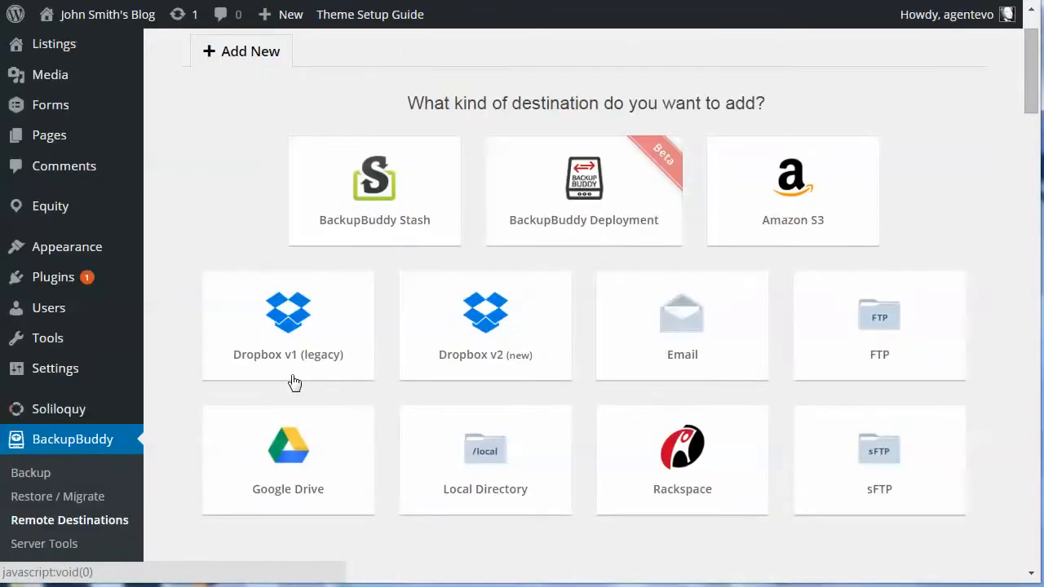
click(293, 323)
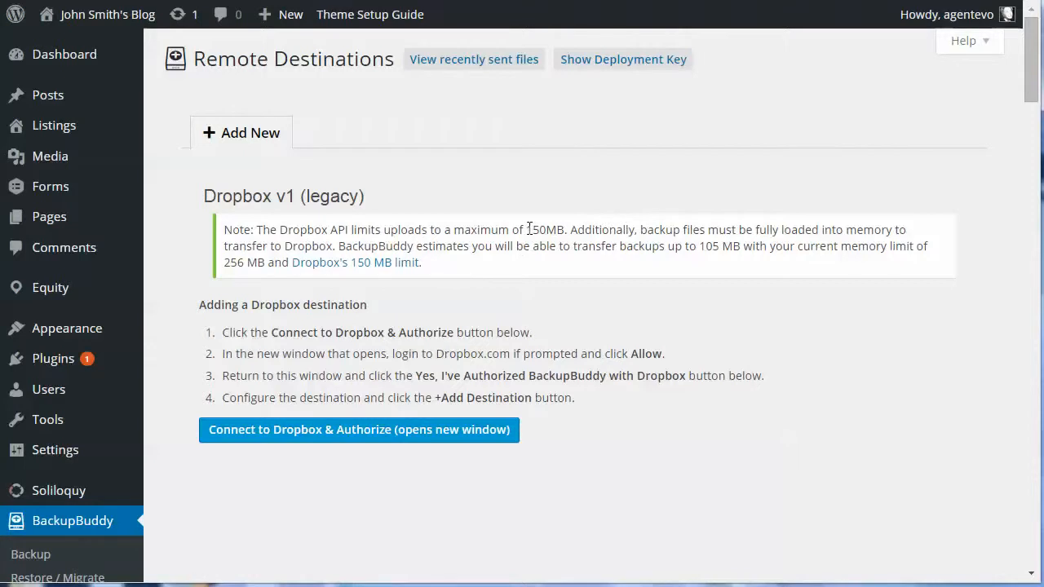
- Highlight the 150MB upload limit in the Dropbox note, then return to the destination chooser
drag(526, 229, 564, 230)
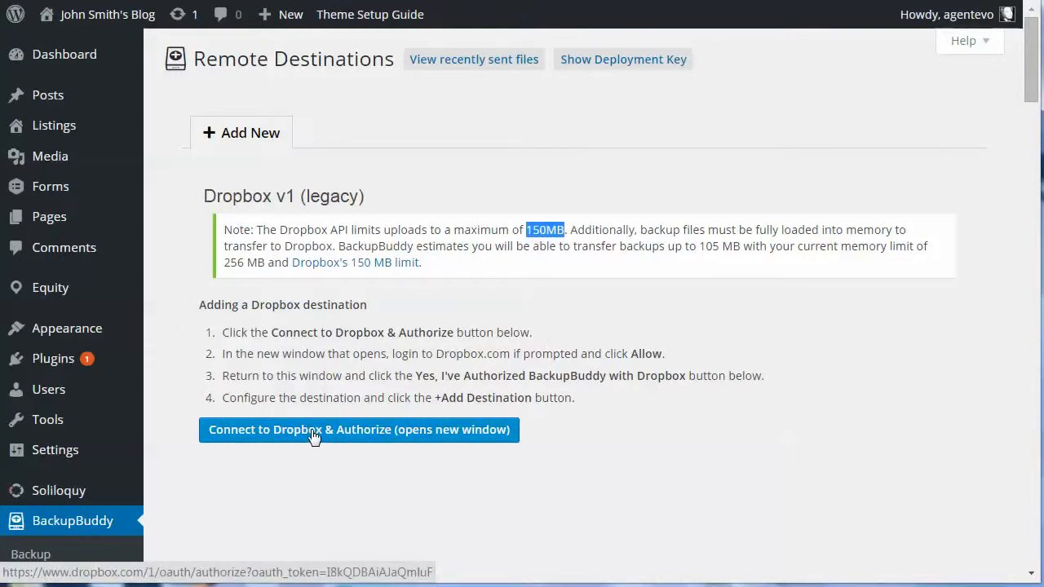
scroll(346, 449, down, 3)
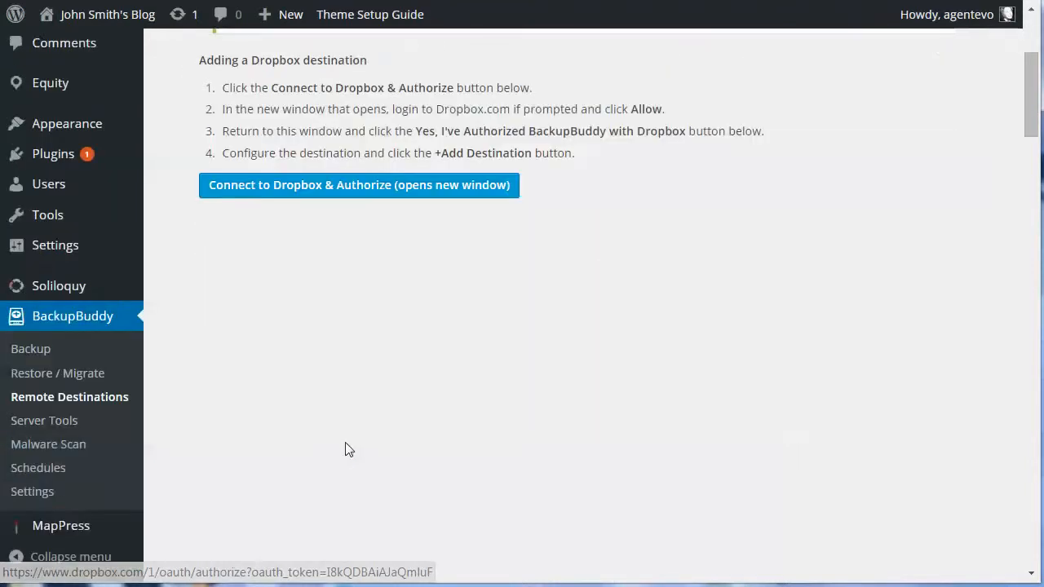
click(93, 397)
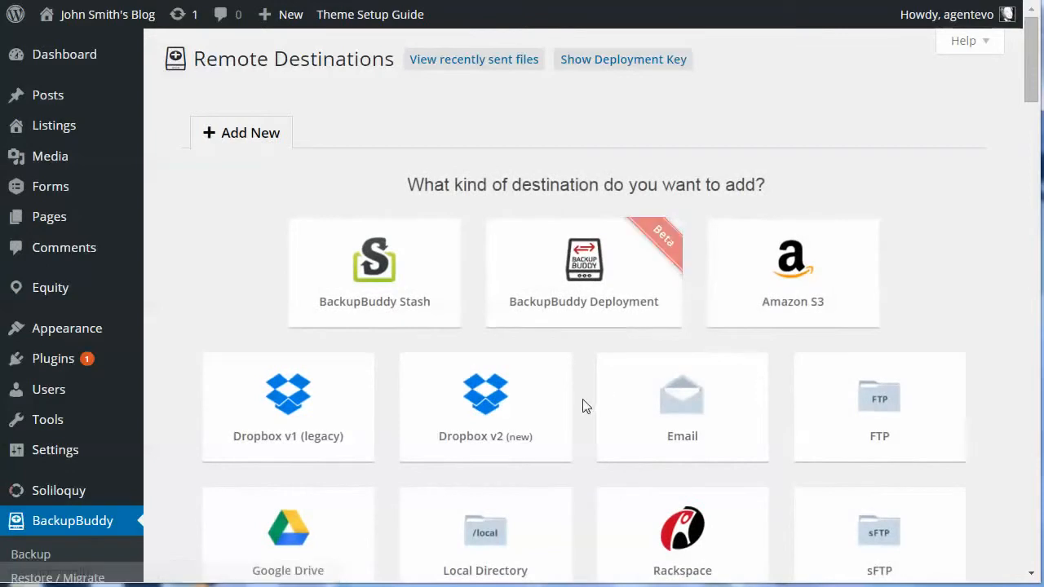
scroll(582, 405, down, 2)
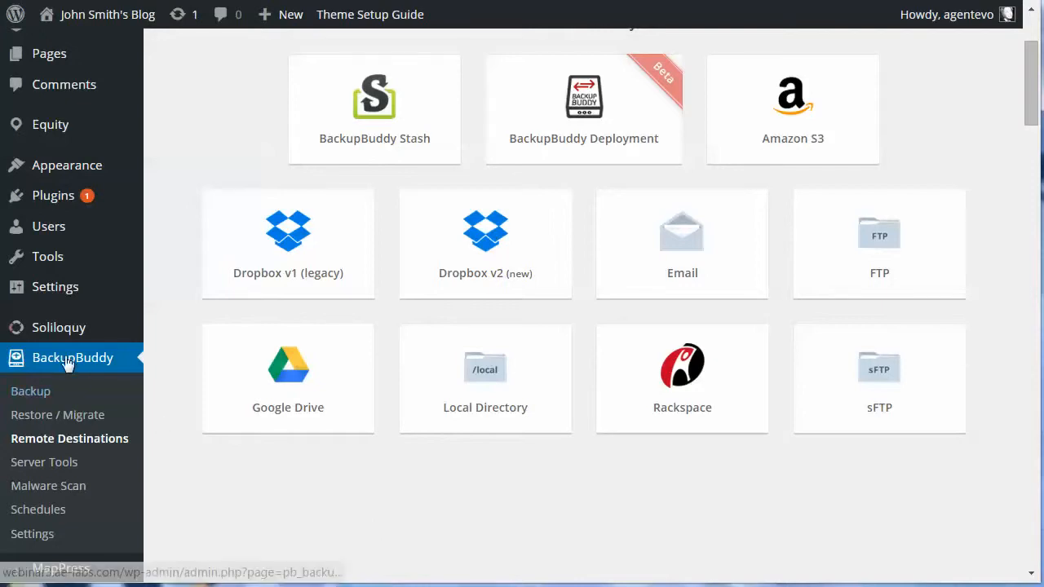
- Open the Malware Scan results and scroll down to Blacklisting Status, showing the domain clean everywhere
click(51, 487)
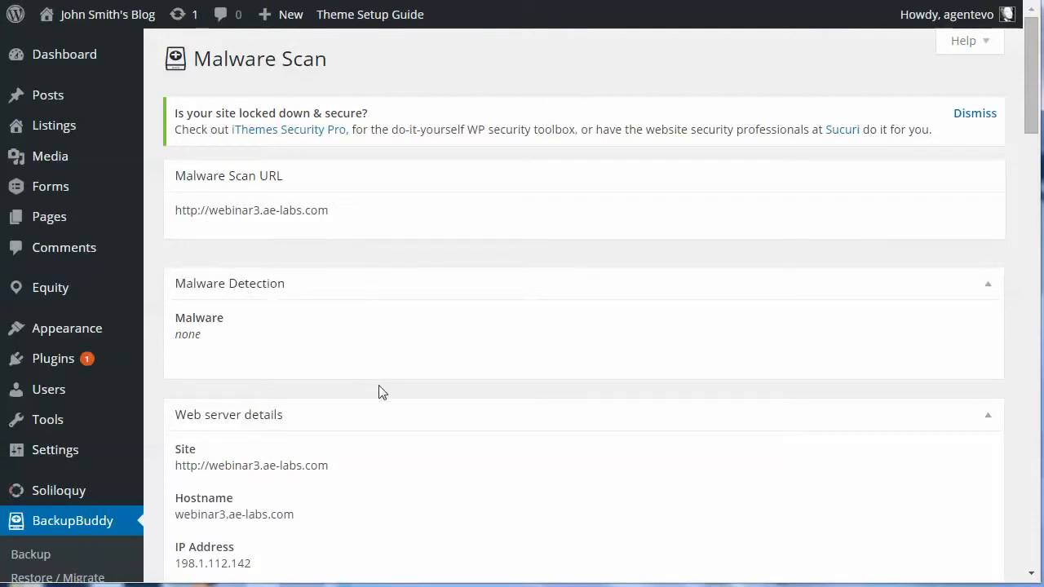
scroll(379, 391, down, 2)
scroll(380, 391, down, 1)
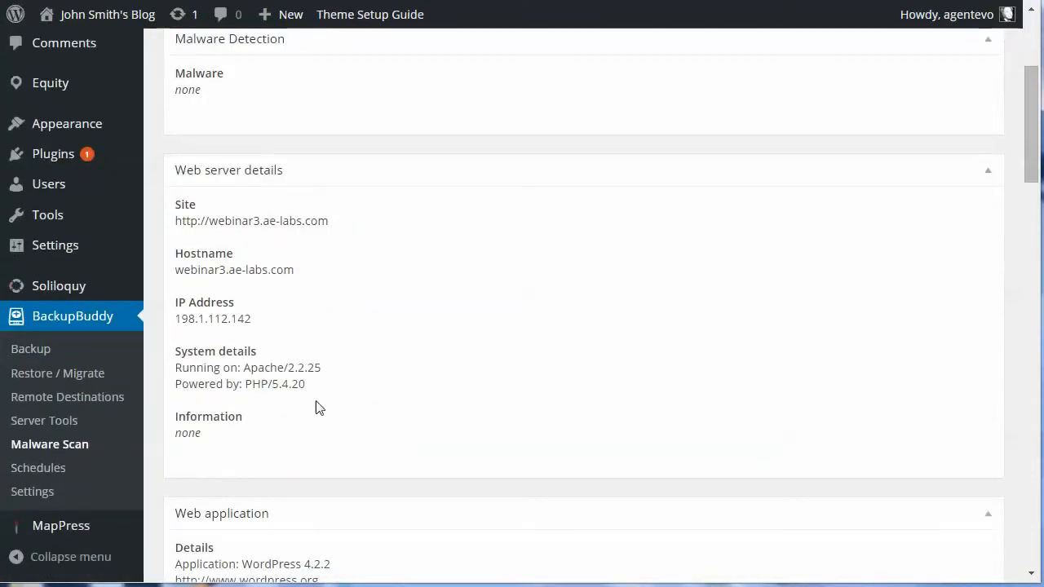
scroll(317, 408, down, 1)
scroll(317, 404, down, 4)
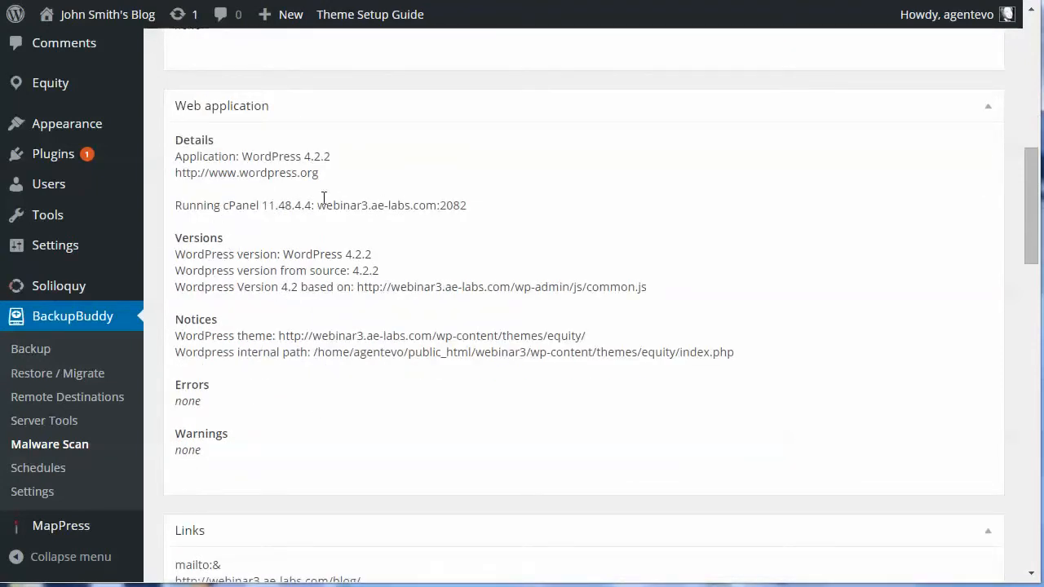
scroll(302, 408, down, 8)
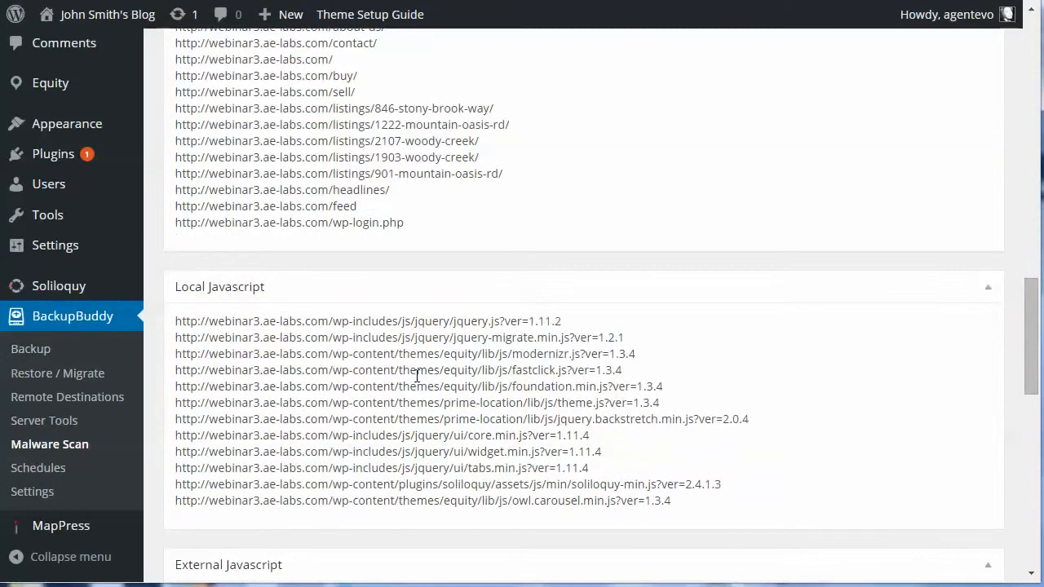
scroll(417, 375, down, 4)
scroll(415, 383, down, 3)
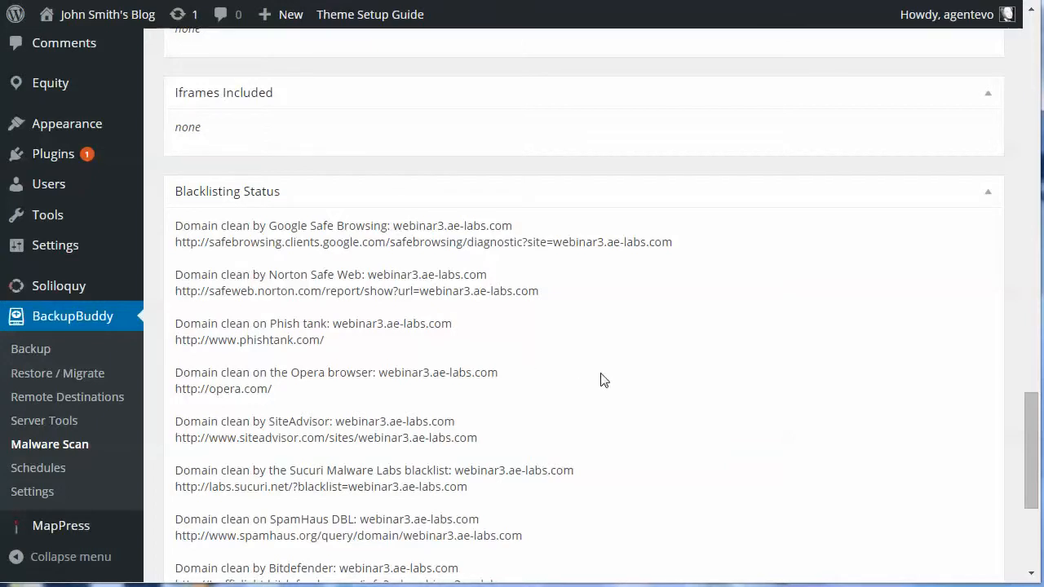
scroll(601, 380, down, 1)
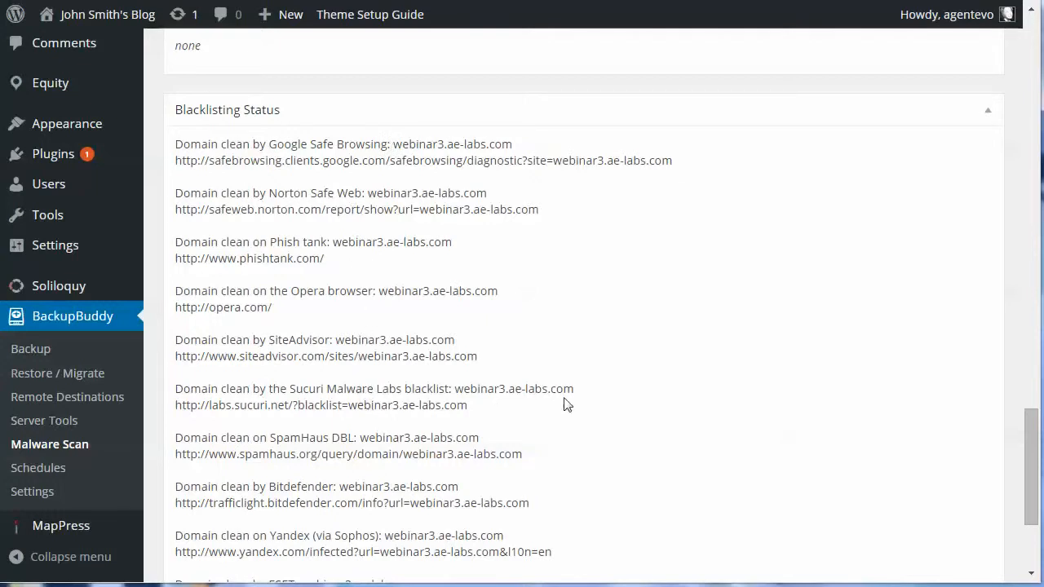
scroll(582, 397, down, 1)
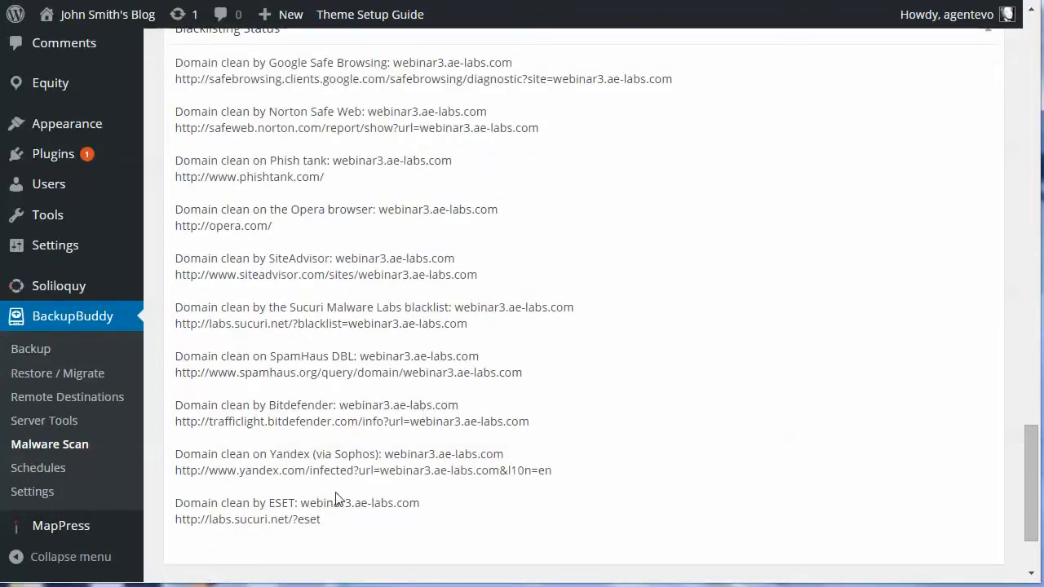
scroll(541, 282, up, 5)
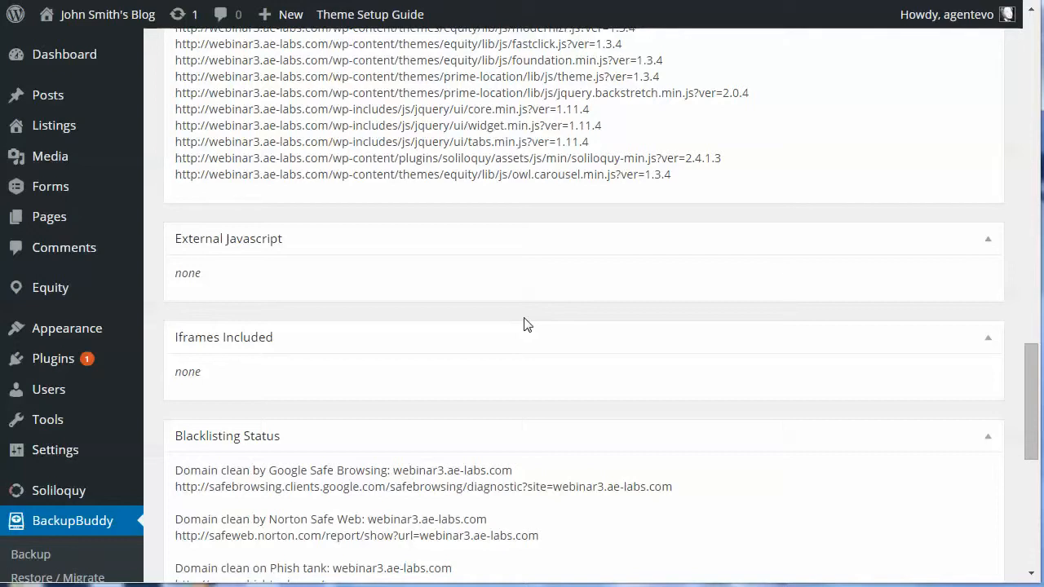
scroll(525, 324, down, 3)
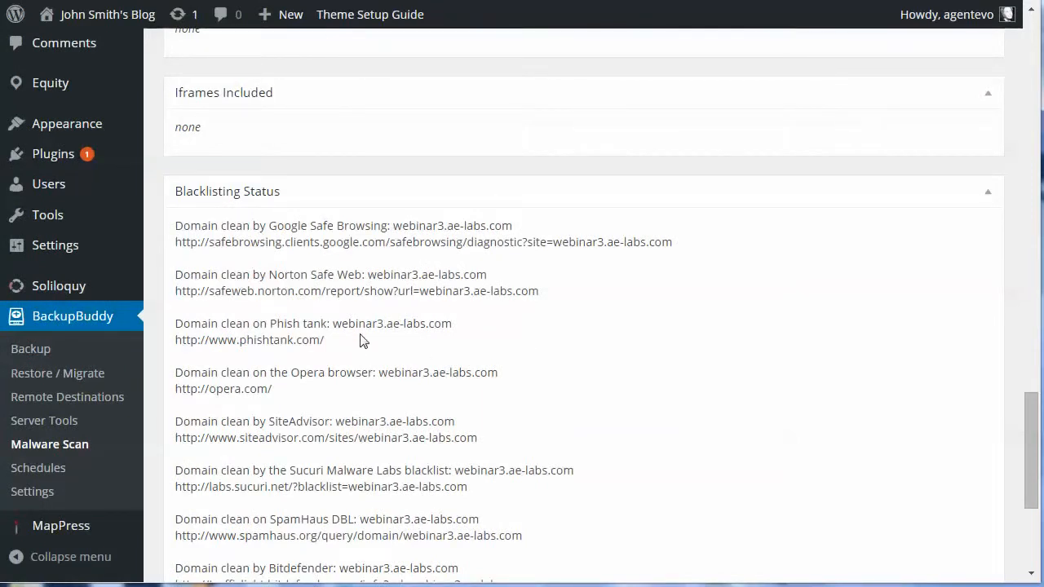
- Run the Database Only backup profile, producing a 181 KB archive, then return to the Backup page
click(37, 351)
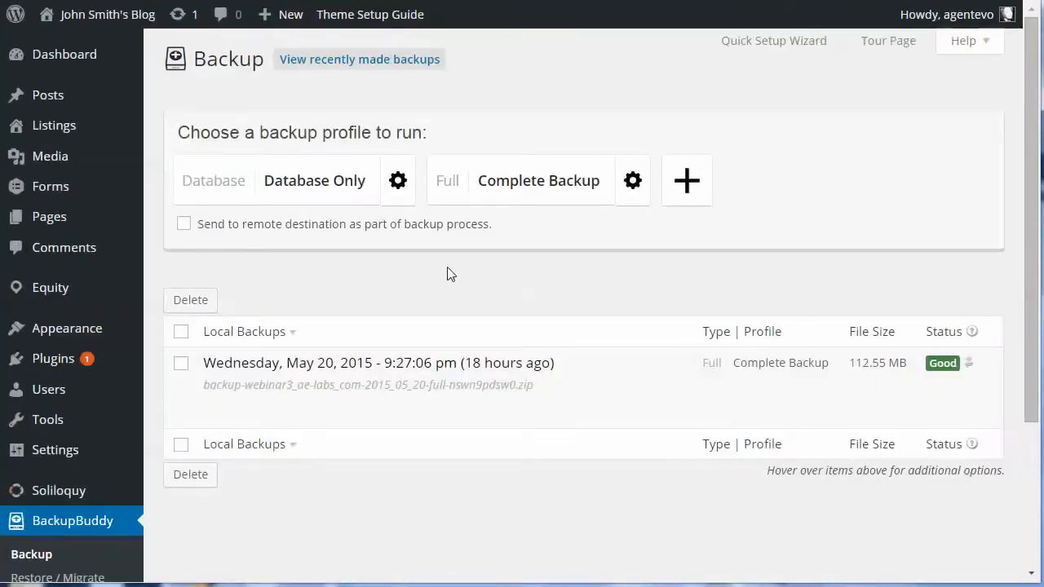
click(309, 181)
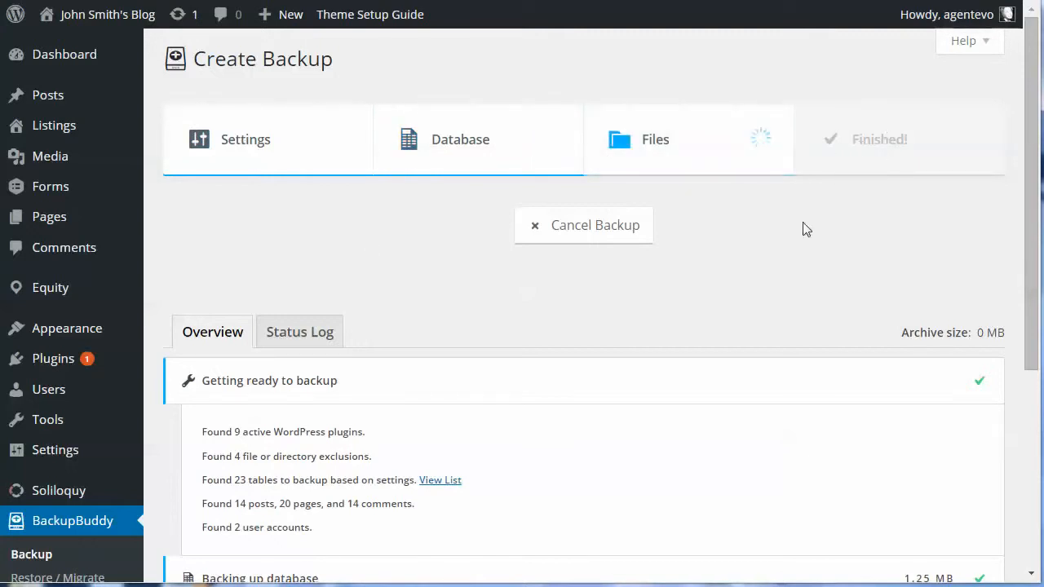
scroll(802, 223, down, 1)
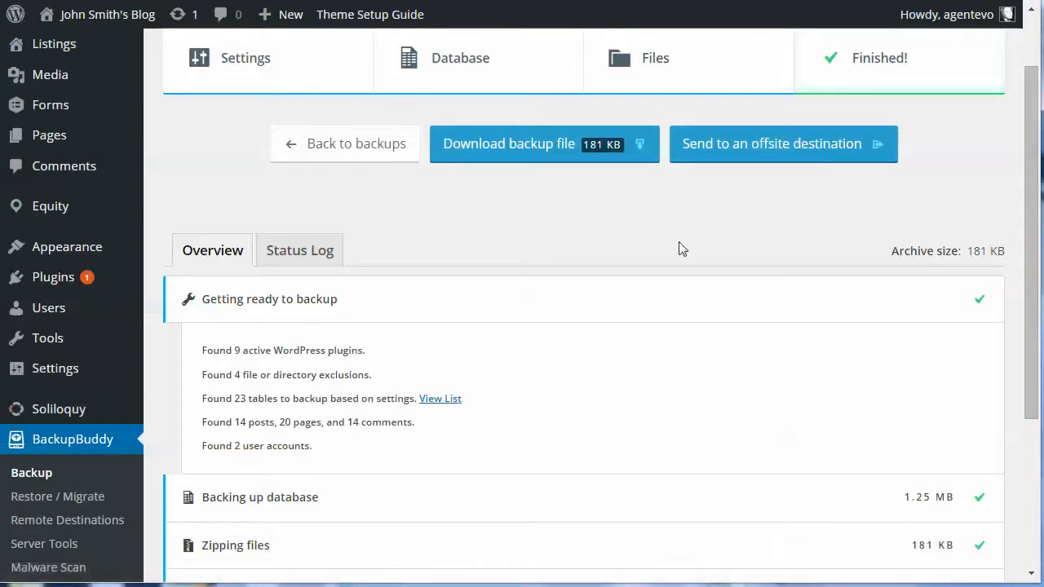
click(31, 473)
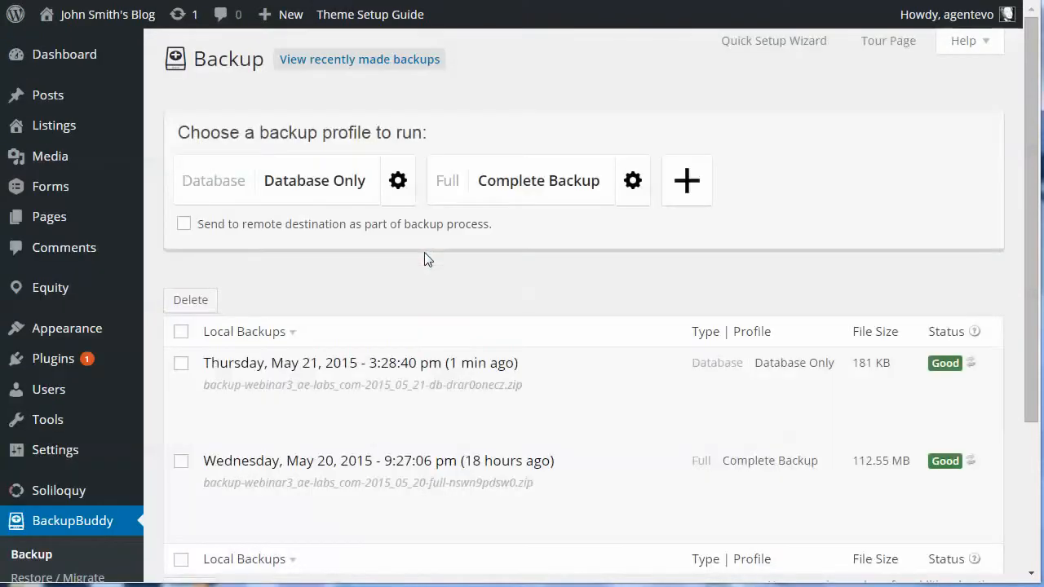
- Run the Complete Backup profile until it finishes with a 112.55 MB archive
click(549, 180)
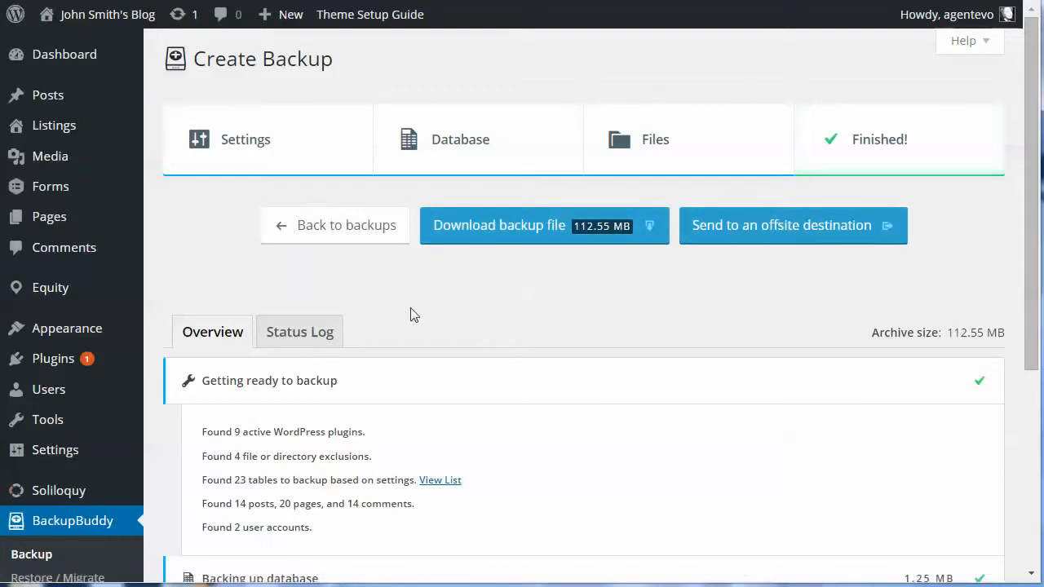
scroll(180, 261, down, 1)
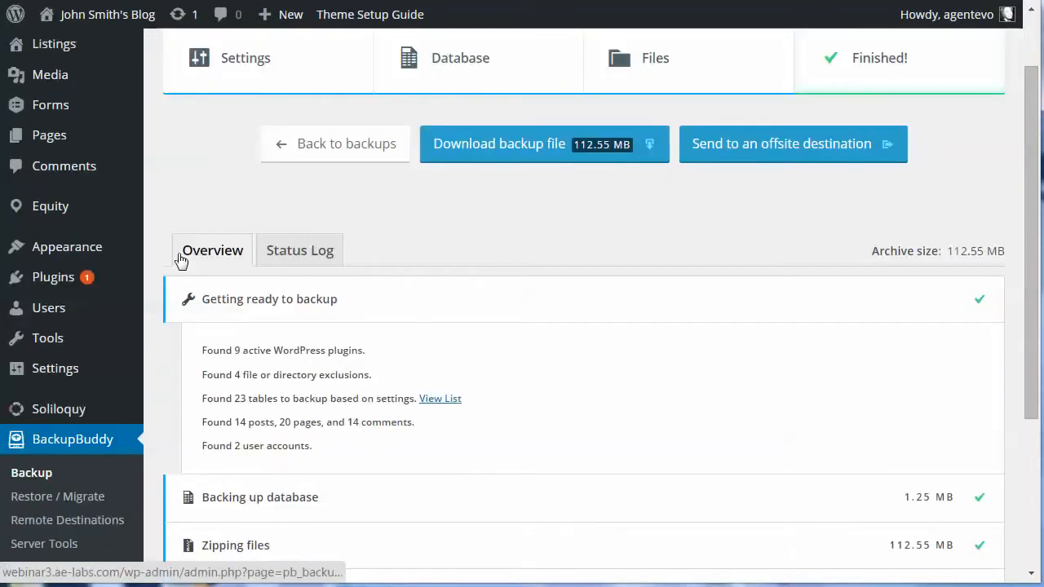
- Open Restore / Migrate and scroll to Local Backups showing the 112.55 MB and 181 KB backups
click(34, 499)
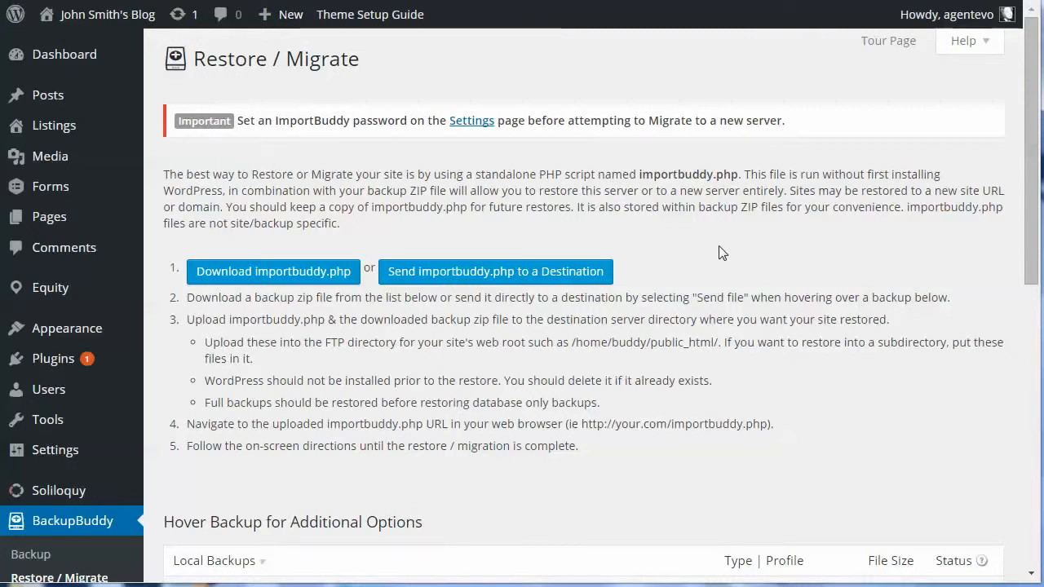
scroll(718, 249, down, 2)
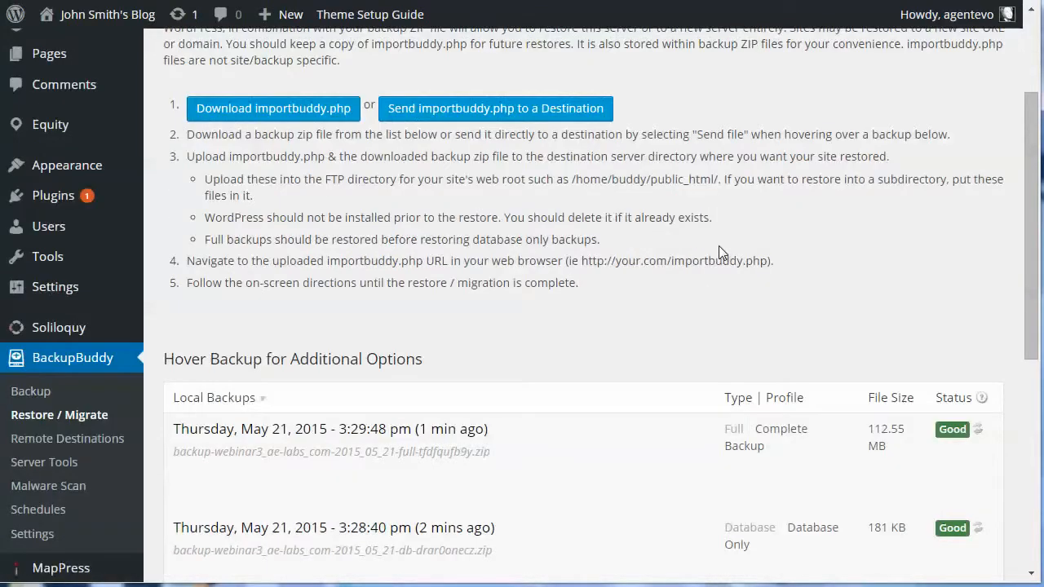
scroll(719, 253, down, 2)
mouse_move(660, 261)
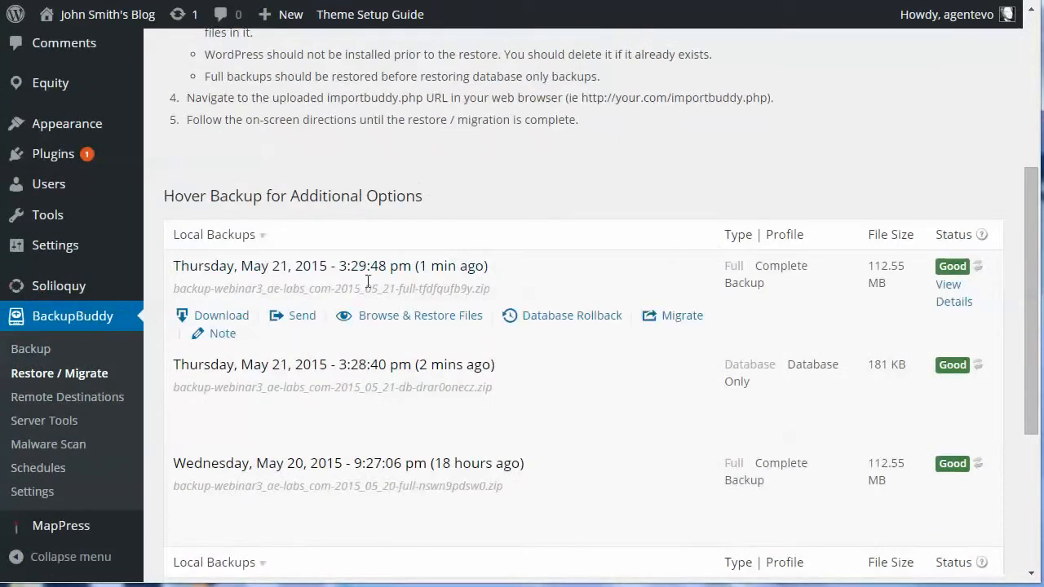